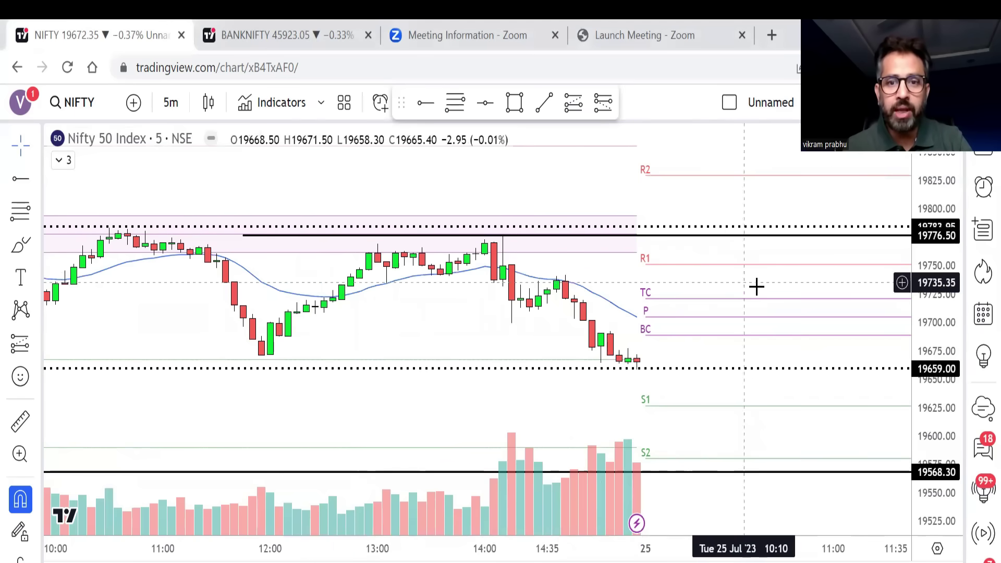
Trace the 24 July price swings on the Nifty 50 chart with a freehand line ending in an arrow.
{"action": "left_click_drag", "start_coordinate": [722, 275], "coordinate": [727, 275]}
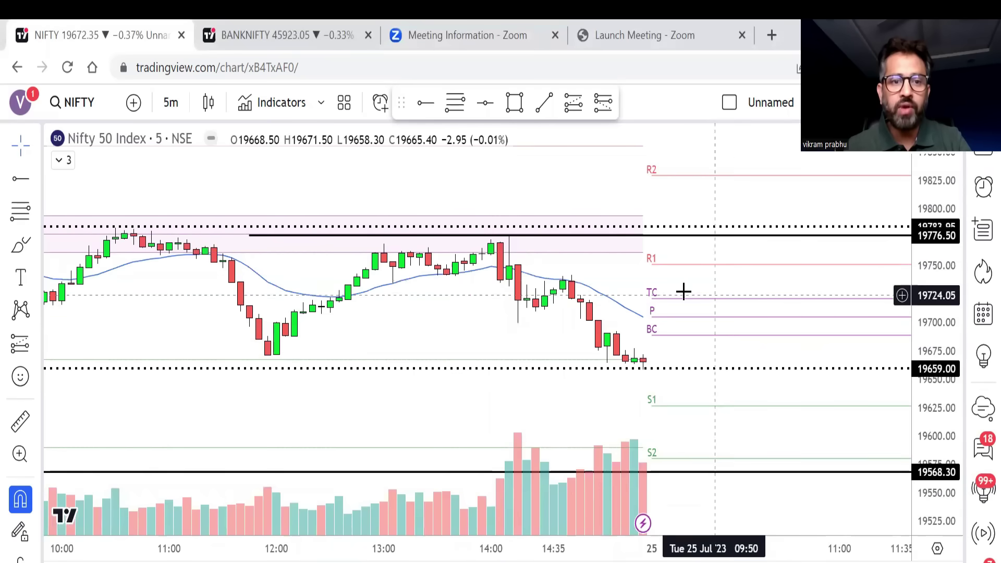
{"action": "left_click_drag", "start_coordinate": [316, 183], "coordinate": [478, 182]}
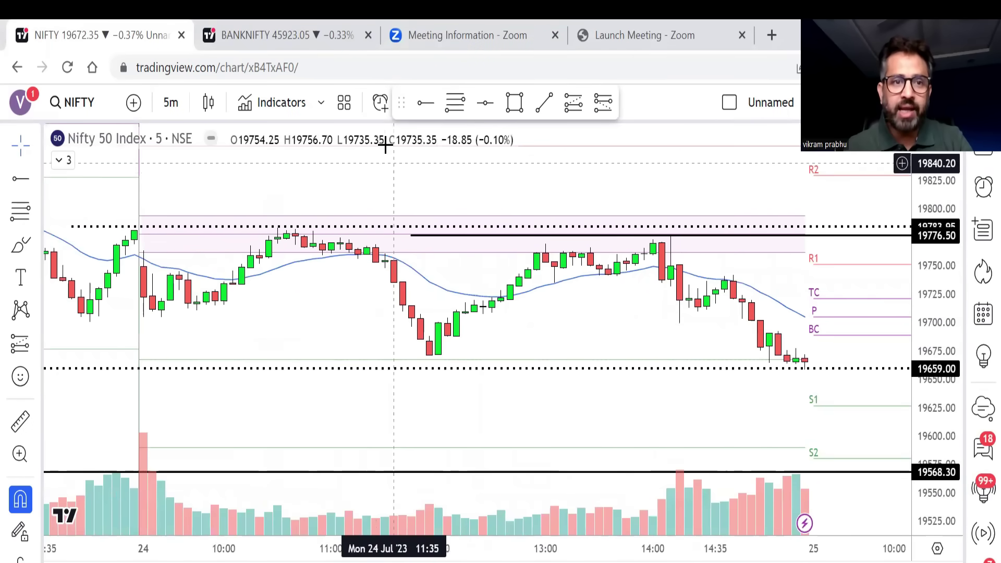
{"action": "mouse_move", "coordinate": [131, 239]}
{"action": "left_mouse_down"}
{"action": "mouse_move", "coordinate": [384, 310]}
{"action": "mouse_move", "coordinate": [653, 286]}
{"action": "mouse_move", "coordinate": [792, 315]}
{"action": "mouse_move", "coordinate": [754, 359]}
{"action": "left_mouse_up"}
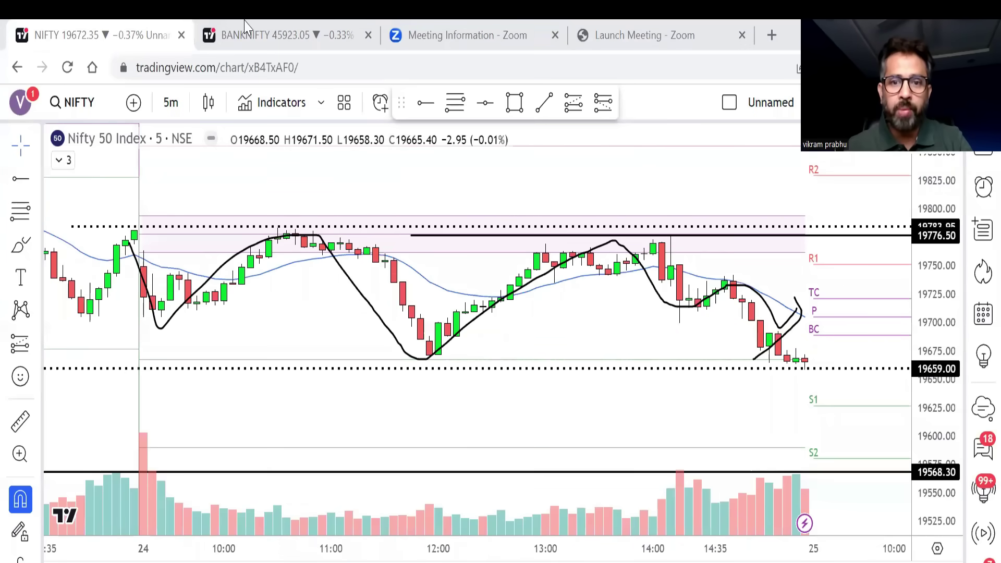
Compare the Nifty and Bank Nifty five-minute charts, examining the pivot and support levels for 25 July.
{"action": "key", "text": "ctrl+Tab"}
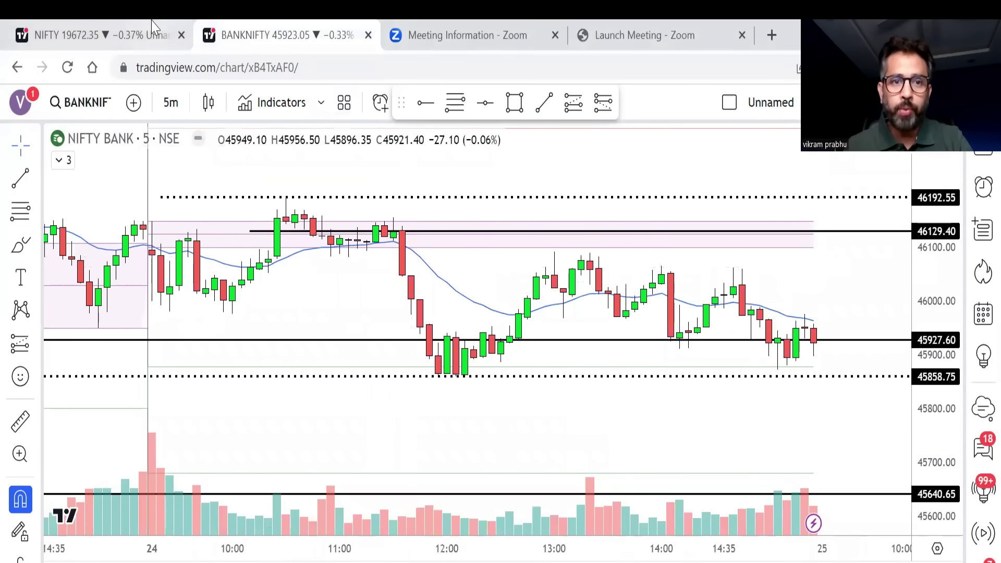
{"action": "key", "text": "ctrl+shift+Tab"}
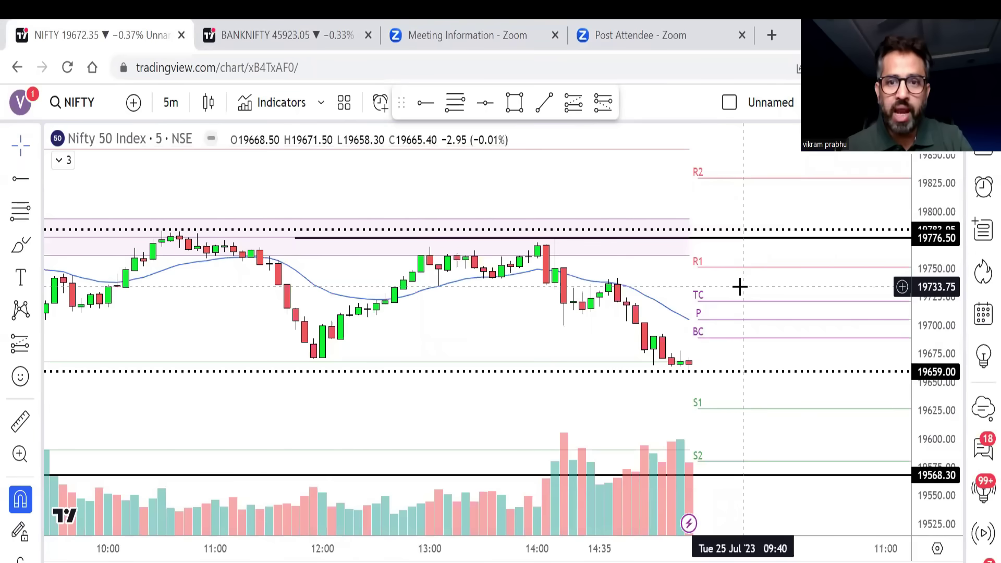
{"action": "left_click", "coordinate": [277, 27]}
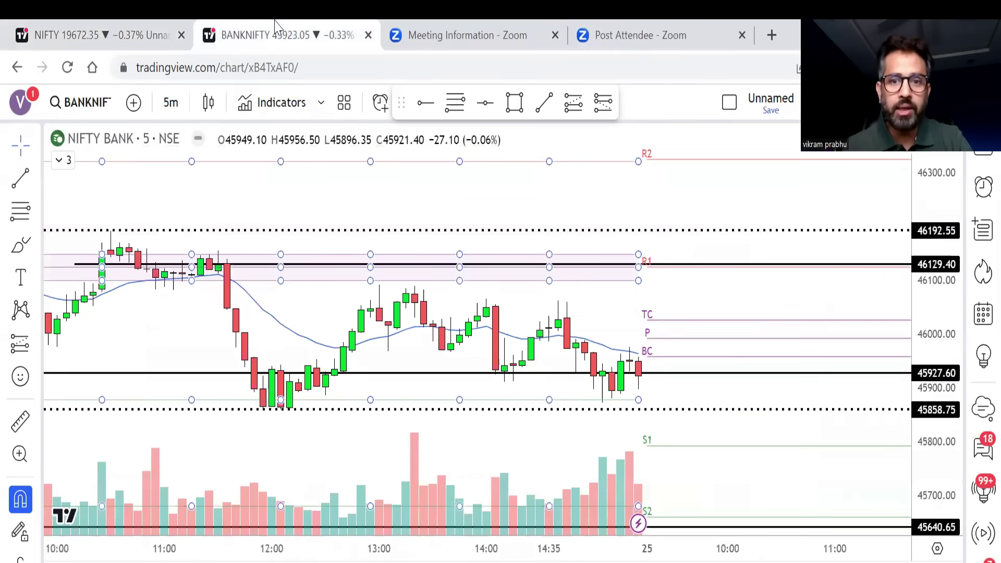
{"action": "left_click", "coordinate": [747, 308]}
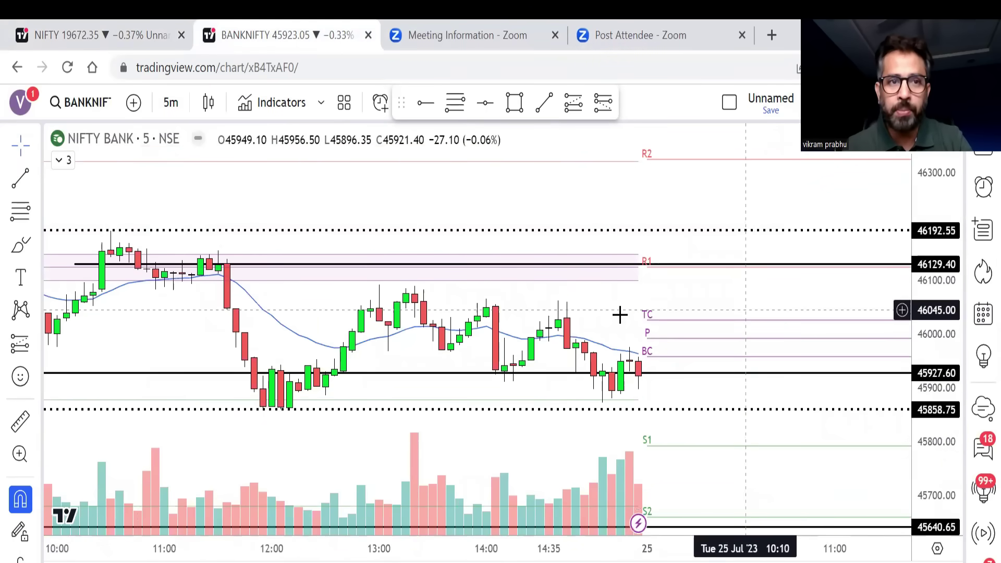
{"action": "key", "text": "ctrl+shift+Tab"}
{"action": "left_click_drag", "start_coordinate": [778, 278], "coordinate": [691, 301]}
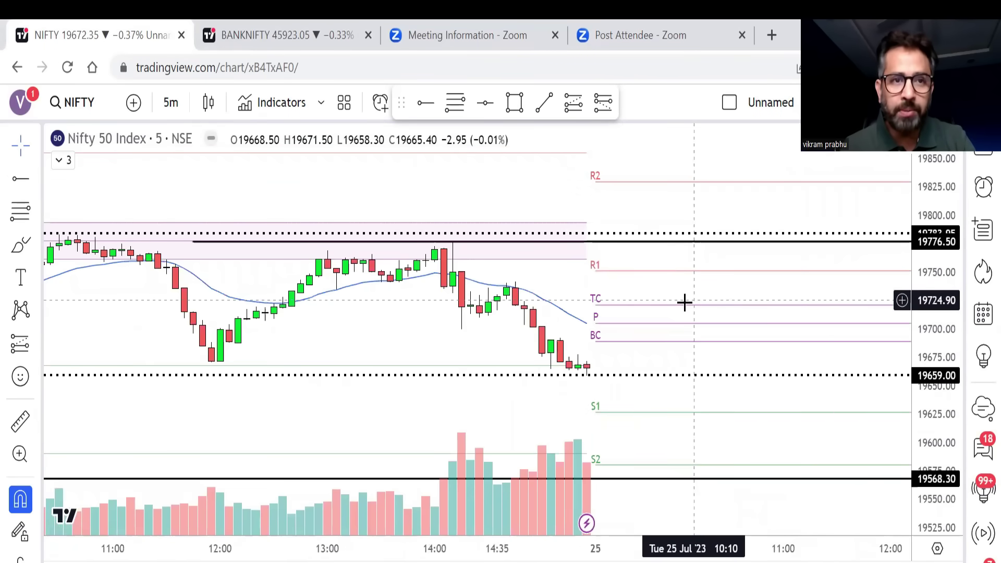
{"action": "left_click", "coordinate": [266, 29]}
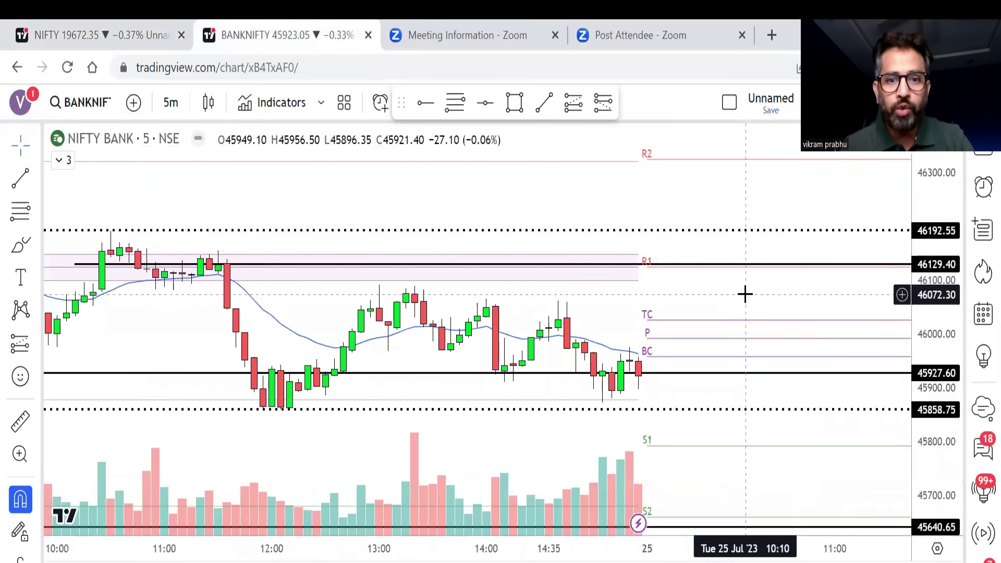
{"action": "left_click_drag", "start_coordinate": [754, 293], "coordinate": [626, 282]}
{"action": "key", "text": "ctrl+shift+Tab"}
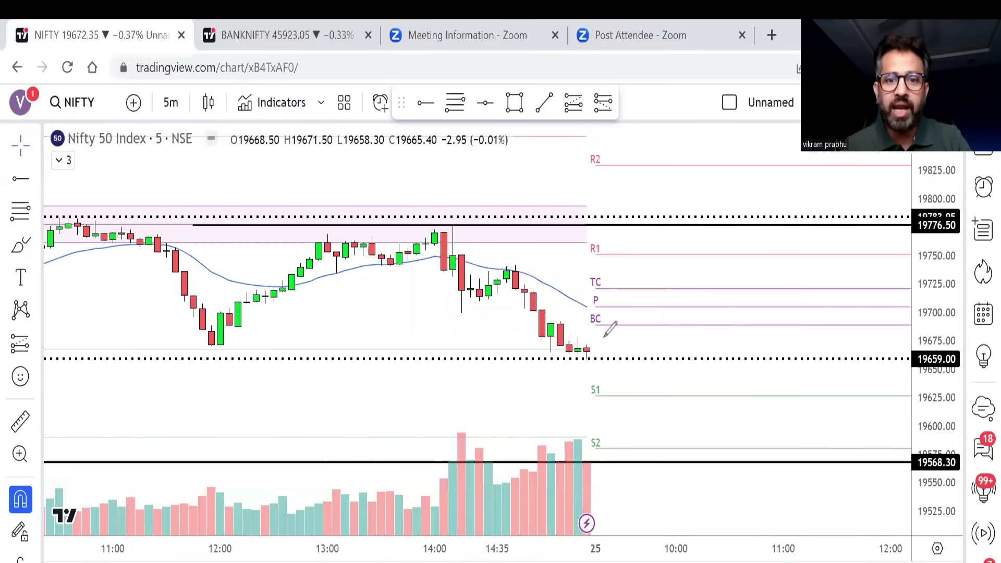
Circle the last Nifty candles above 19659.00 and sketch a falling zigzag path ending in an arrow at S2.
{"action": "left_click_drag", "start_coordinate": [603, 338], "coordinate": [605, 333]}
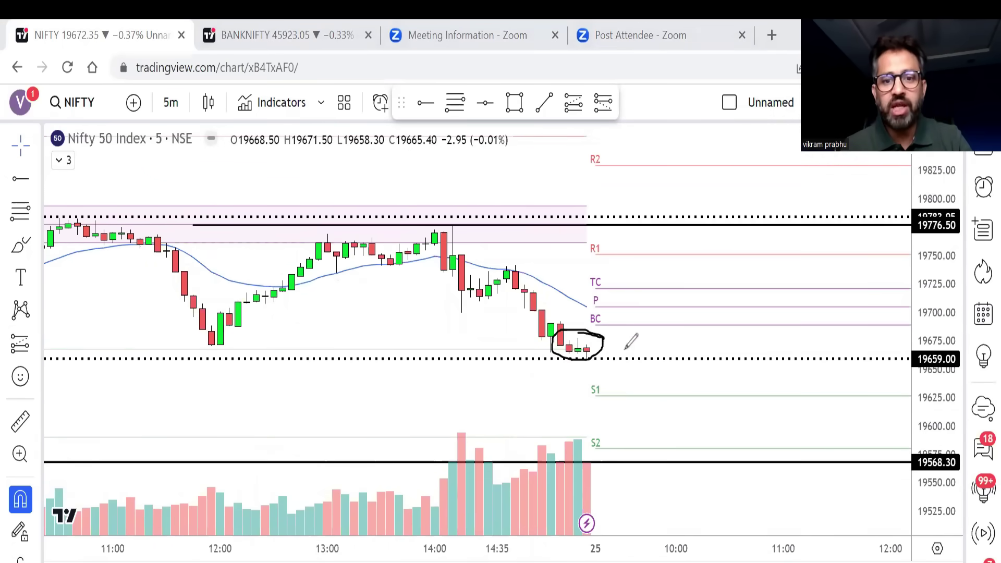
{"action": "mouse_move", "coordinate": [618, 331]}
{"action": "left_mouse_down"}
{"action": "mouse_move", "coordinate": [675, 407]}
{"action": "mouse_move", "coordinate": [680, 388]}
{"action": "mouse_move", "coordinate": [764, 439]}
{"action": "left_mouse_up"}
{"action": "left_click_drag", "start_coordinate": [762, 424], "coordinate": [747, 460]}
Circle the start of the falling path and the central pivot band, and draw a line down from the band, clearing the sketches when finished.
{"action": "mouse_move", "coordinate": [651, 334]}
{"action": "left_mouse_down"}
{"action": "mouse_move", "coordinate": [640, 375]}
{"action": "mouse_move", "coordinate": [626, 332]}
{"action": "left_mouse_up"}
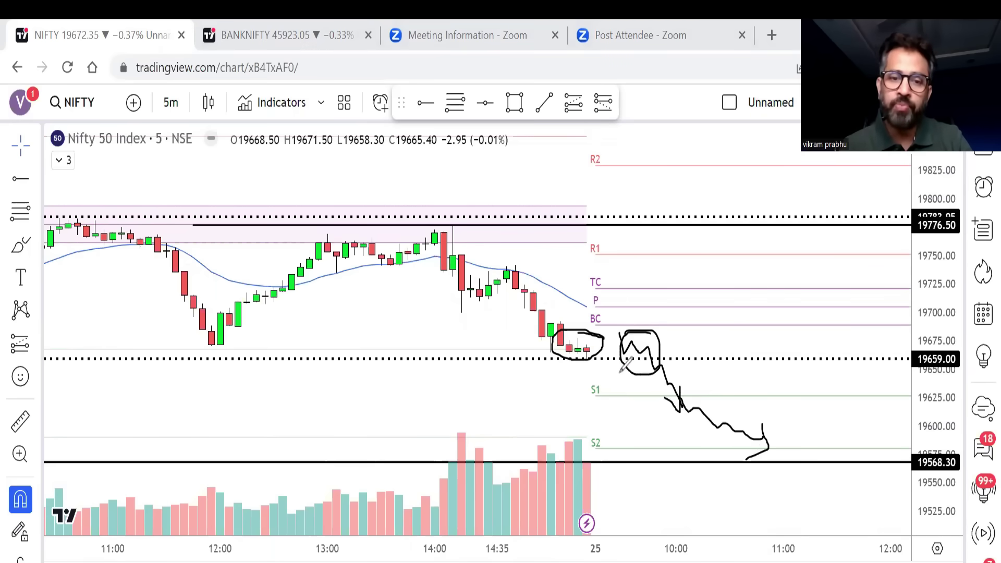
{"action": "mouse_move", "coordinate": [623, 286]}
{"action": "left_mouse_down"}
{"action": "mouse_move", "coordinate": [588, 308]}
{"action": "mouse_move", "coordinate": [626, 286]}
{"action": "mouse_move", "coordinate": [639, 311]}
{"action": "mouse_move", "coordinate": [637, 365]}
{"action": "mouse_move", "coordinate": [658, 350]}
{"action": "left_mouse_up"}
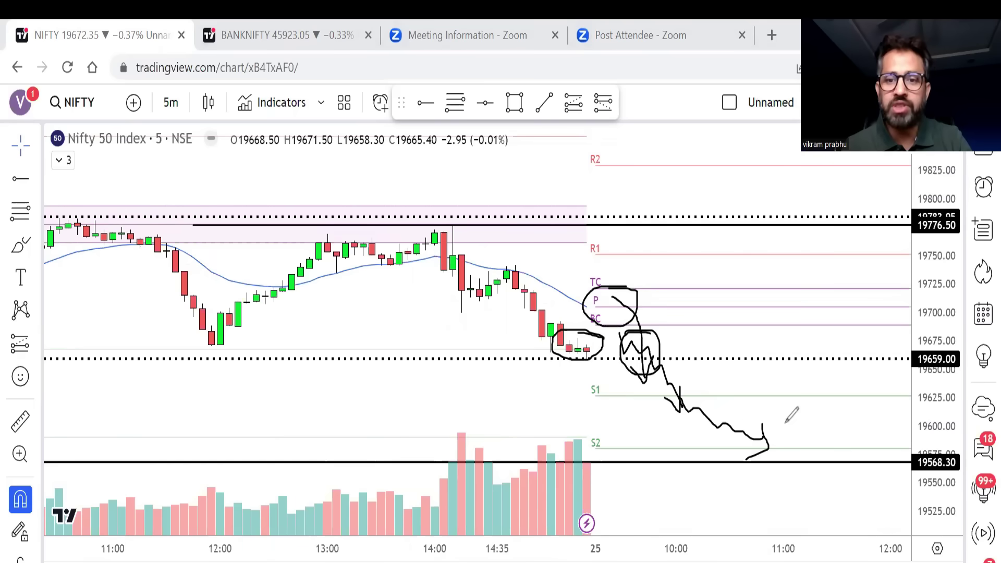
{"action": "mouse_move", "coordinate": [771, 429]}
{"action": "left_mouse_down"}
{"action": "mouse_move", "coordinate": [737, 442]}
{"action": "mouse_move", "coordinate": [770, 428]}
{"action": "left_mouse_up"}
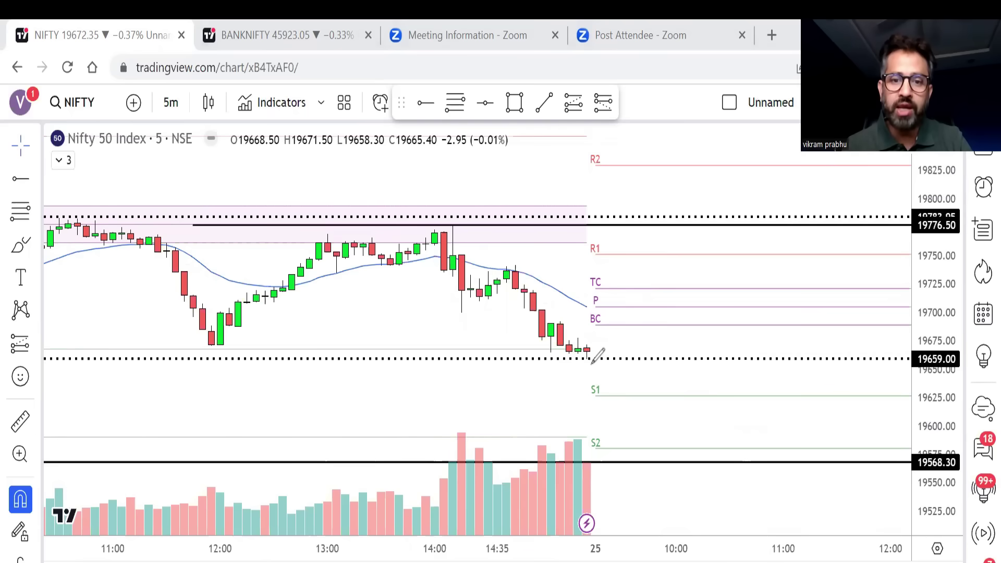
Circle the last candle at 19659.00 and the TC level, and draw a line rising to a circle on the pivot band.
{"action": "mouse_move", "coordinate": [577, 348]}
{"action": "left_mouse_down"}
{"action": "mouse_move", "coordinate": [611, 357]}
{"action": "mouse_move", "coordinate": [607, 347]}
{"action": "left_mouse_up"}
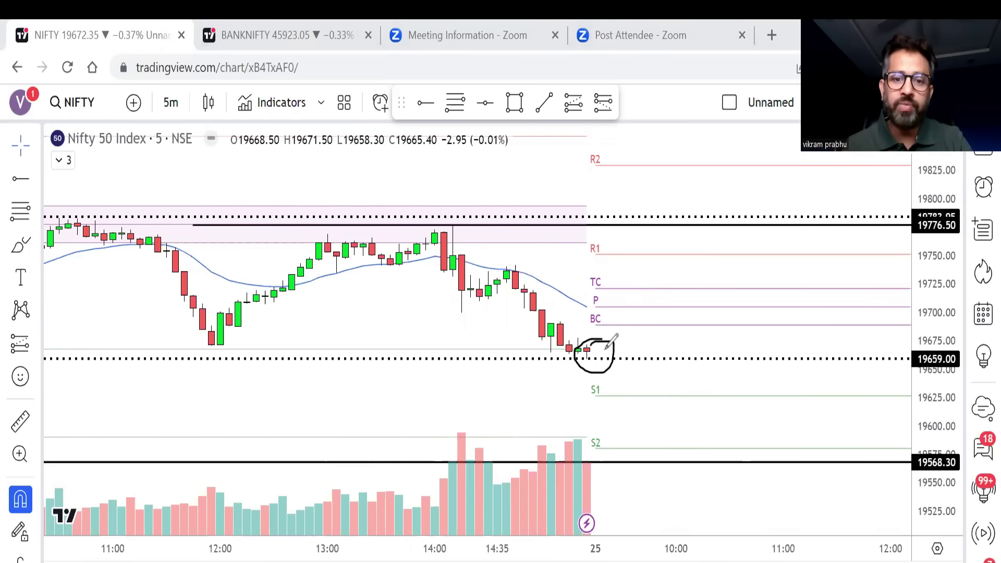
{"action": "mouse_move", "coordinate": [614, 290]}
{"action": "left_mouse_down"}
{"action": "mouse_move", "coordinate": [614, 265]}
{"action": "mouse_move", "coordinate": [609, 274]}
{"action": "left_mouse_up"}
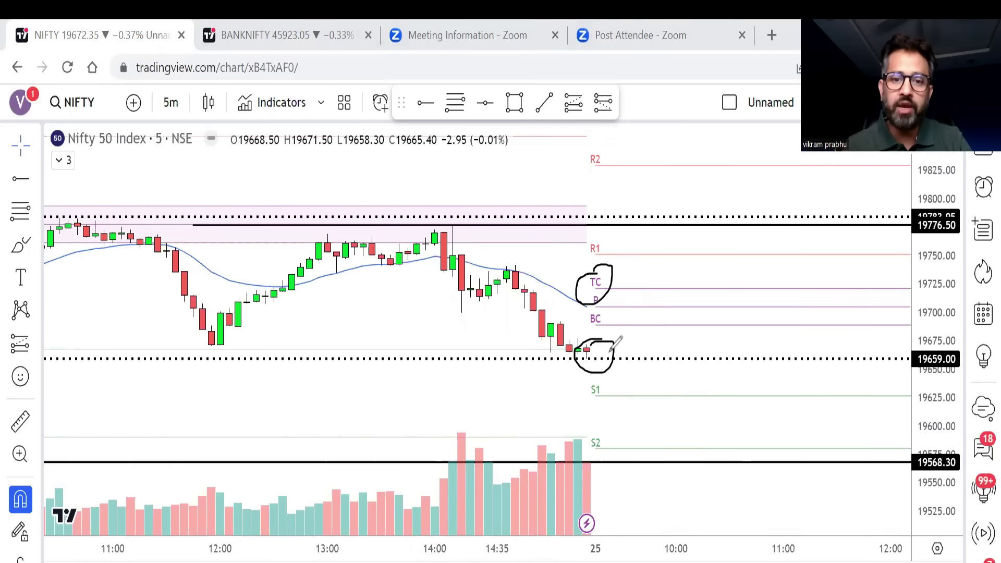
{"action": "mouse_move", "coordinate": [611, 352]}
{"action": "left_mouse_down"}
{"action": "mouse_move", "coordinate": [600, 348]}
{"action": "mouse_move", "coordinate": [657, 303]}
{"action": "mouse_move", "coordinate": [629, 301]}
{"action": "mouse_move", "coordinate": [672, 297]}
{"action": "left_mouse_up"}
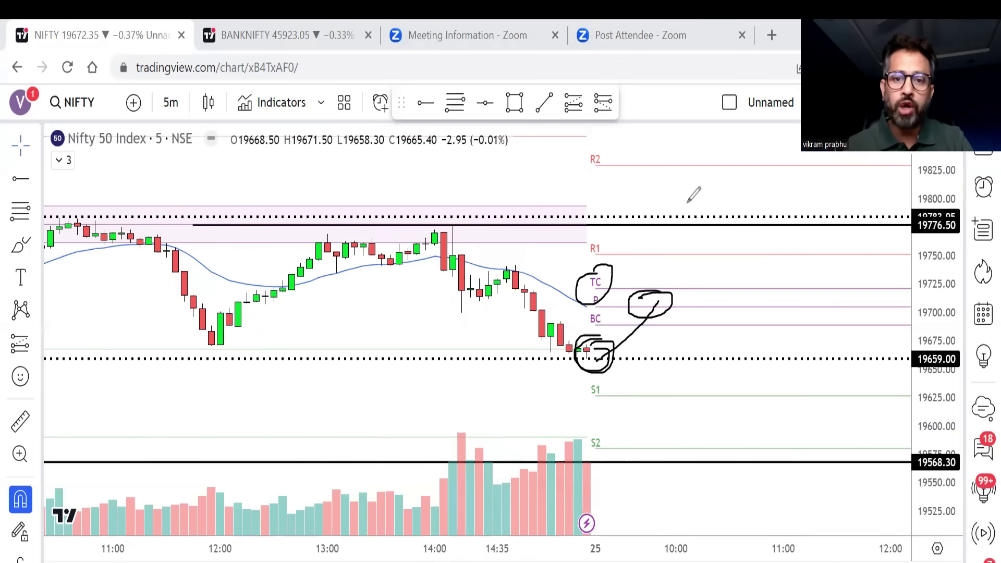
Point an arrow at the circled pivot band, handwrite "CPR" beside it, circle the label, and erase all sketches.
{"action": "left_click_drag", "start_coordinate": [686, 204], "coordinate": [661, 293]}
{"action": "mouse_move", "coordinate": [693, 241]}
{"action": "left_mouse_down"}
{"action": "mouse_move", "coordinate": [699, 265]}
{"action": "mouse_move", "coordinate": [713, 239]}
{"action": "mouse_move", "coordinate": [722, 255]}
{"action": "left_mouse_up"}
{"action": "left_click_drag", "start_coordinate": [730, 222], "coordinate": [738, 244]}
{"action": "mouse_move", "coordinate": [712, 194]}
{"action": "left_mouse_down"}
{"action": "mouse_move", "coordinate": [675, 224]}
{"action": "mouse_move", "coordinate": [691, 203]}
{"action": "left_mouse_up"}
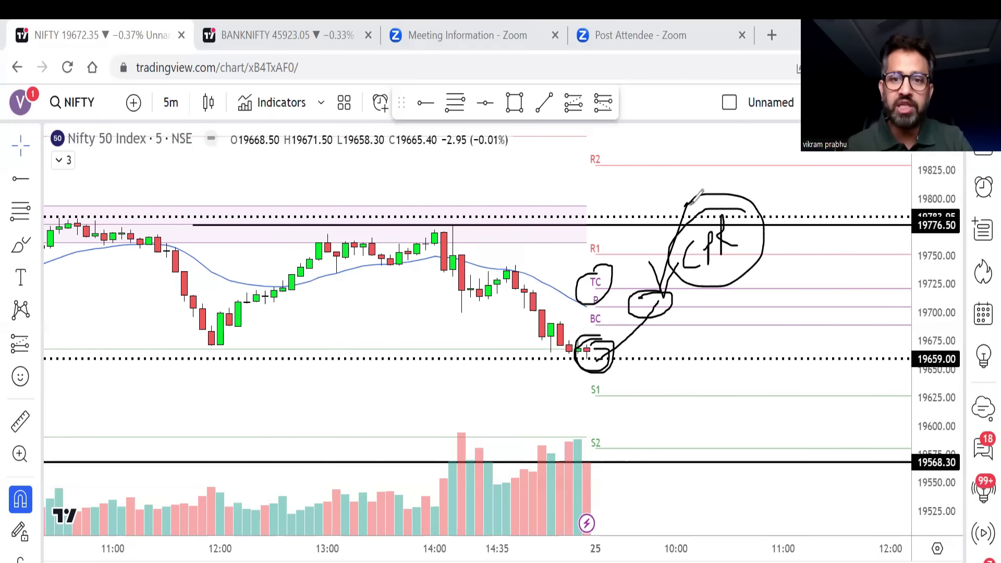
{"action": "key", "text": "e"}
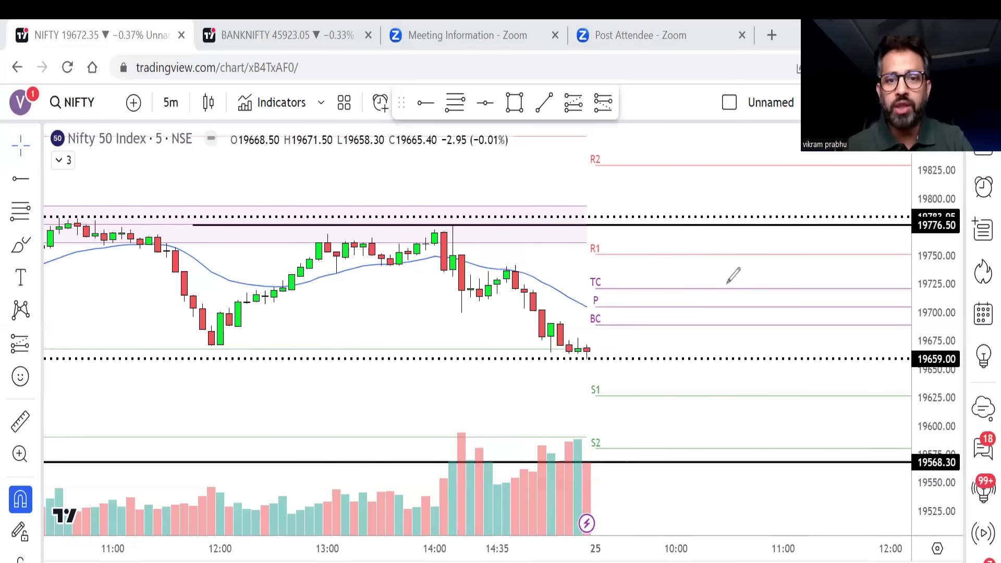
Circle the Nifty resistance zone around 19776.50, point an arrow at it, and clear the sketches.
{"action": "mouse_move", "coordinate": [660, 208]}
{"action": "left_mouse_down"}
{"action": "mouse_move", "coordinate": [674, 232]}
{"action": "mouse_move", "coordinate": [659, 206]}
{"action": "mouse_move", "coordinate": [698, 169]}
{"action": "left_mouse_up"}
{"action": "mouse_move", "coordinate": [664, 197]}
{"action": "left_mouse_down"}
{"action": "mouse_move", "coordinate": [695, 208]}
{"action": "mouse_move", "coordinate": [639, 230]}
{"action": "mouse_move", "coordinate": [675, 211]}
{"action": "left_mouse_up"}
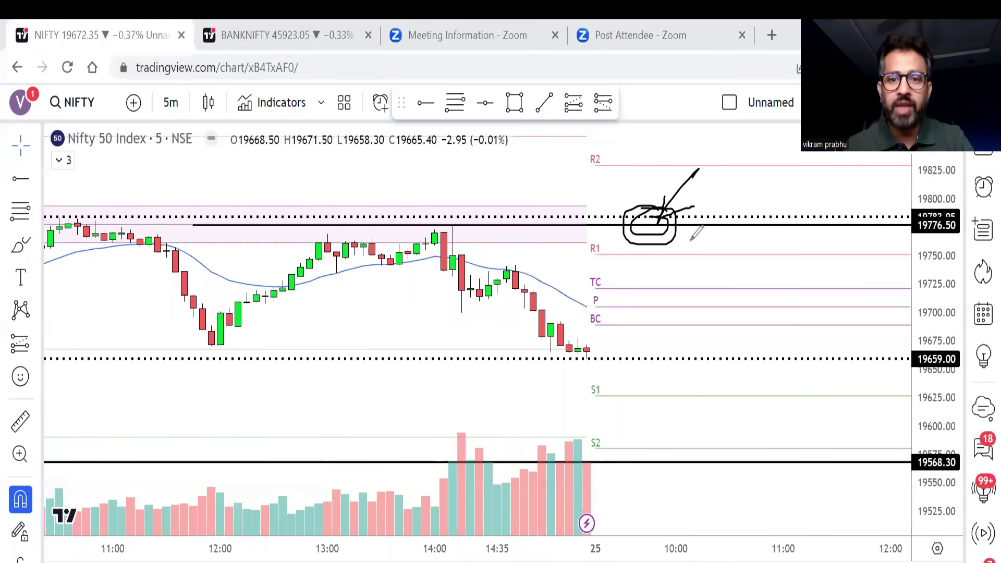
{"action": "key", "text": "Escape"}
On the Bank Nifty chart, mark the 45858.75 support with a circle and arrow, and sketch a fall below S1, clearing the marks when finished.
{"action": "left_click", "coordinate": [280, 31]}
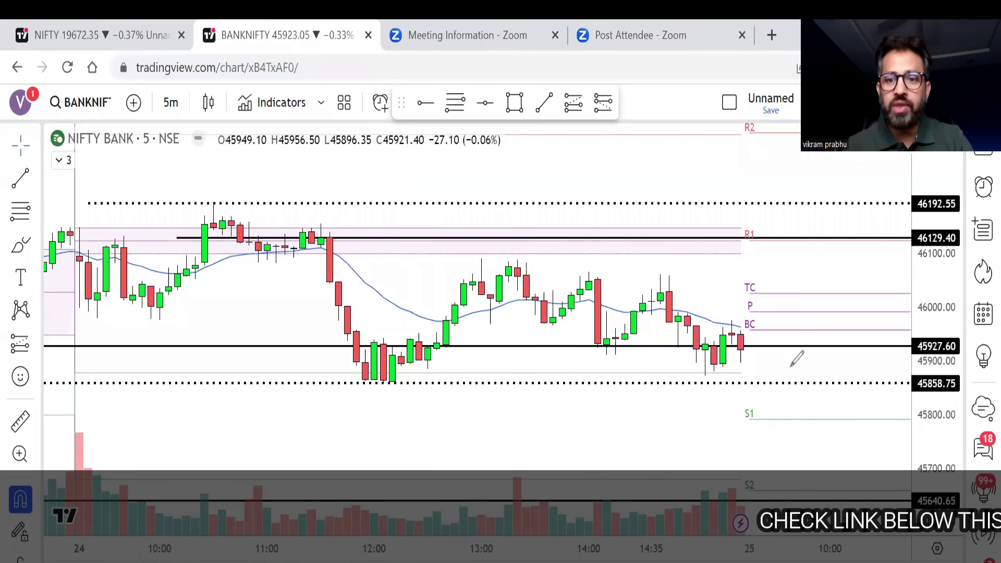
{"action": "mouse_move", "coordinate": [790, 365]}
{"action": "left_mouse_down"}
{"action": "mouse_move", "coordinate": [771, 364]}
{"action": "mouse_move", "coordinate": [824, 278]}
{"action": "left_mouse_up"}
{"action": "mouse_move", "coordinate": [766, 370]}
{"action": "left_mouse_down"}
{"action": "mouse_move", "coordinate": [791, 363]}
{"action": "mouse_move", "coordinate": [818, 389]}
{"action": "mouse_move", "coordinate": [836, 442]}
{"action": "mouse_move", "coordinate": [841, 430]}
{"action": "left_mouse_up"}
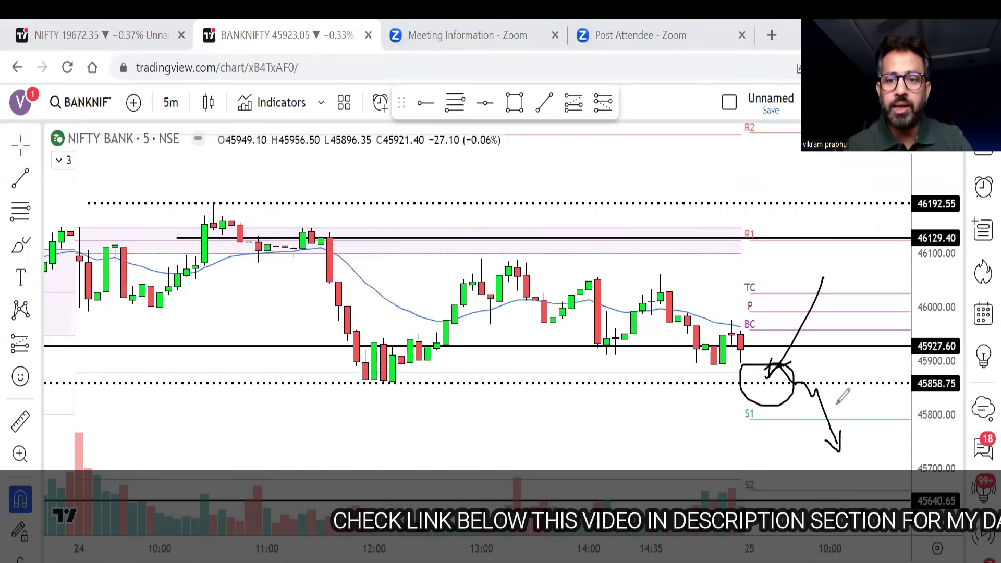
{"action": "mouse_move", "coordinate": [758, 370]}
{"action": "left_mouse_down"}
{"action": "mouse_move", "coordinate": [788, 367]}
{"action": "mouse_move", "coordinate": [856, 321]}
{"action": "mouse_move", "coordinate": [833, 381]}
{"action": "left_mouse_up"}
{"action": "left_click_drag", "start_coordinate": [855, 342], "coordinate": [874, 360]}
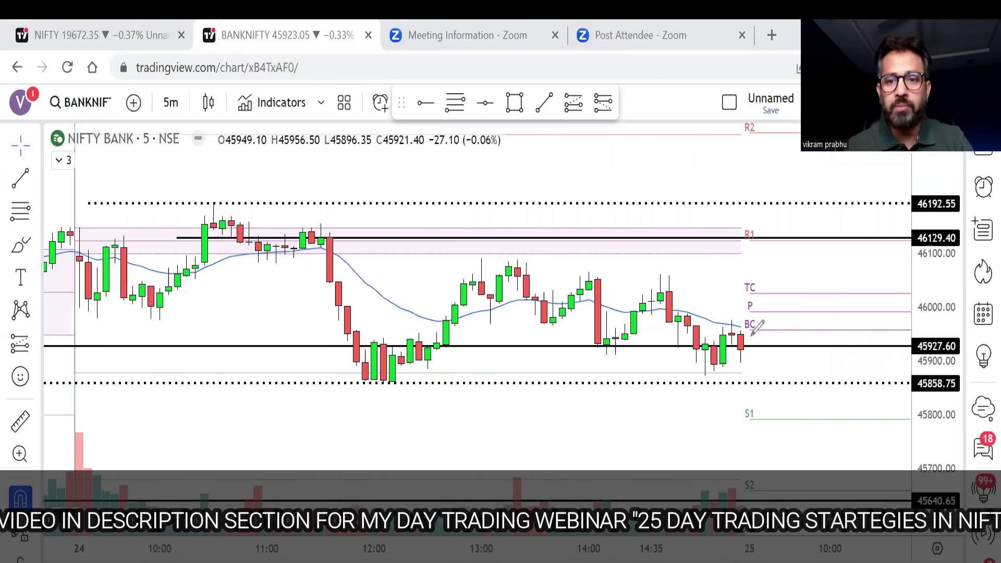
Draw a falling arrow from the last Bank Nifty candle to S1 and mark the resistance zone near R1 with an arrow.
{"action": "mouse_move", "coordinate": [752, 334]}
{"action": "left_mouse_down"}
{"action": "mouse_move", "coordinate": [771, 407]}
{"action": "mouse_move", "coordinate": [786, 368]}
{"action": "left_mouse_up"}
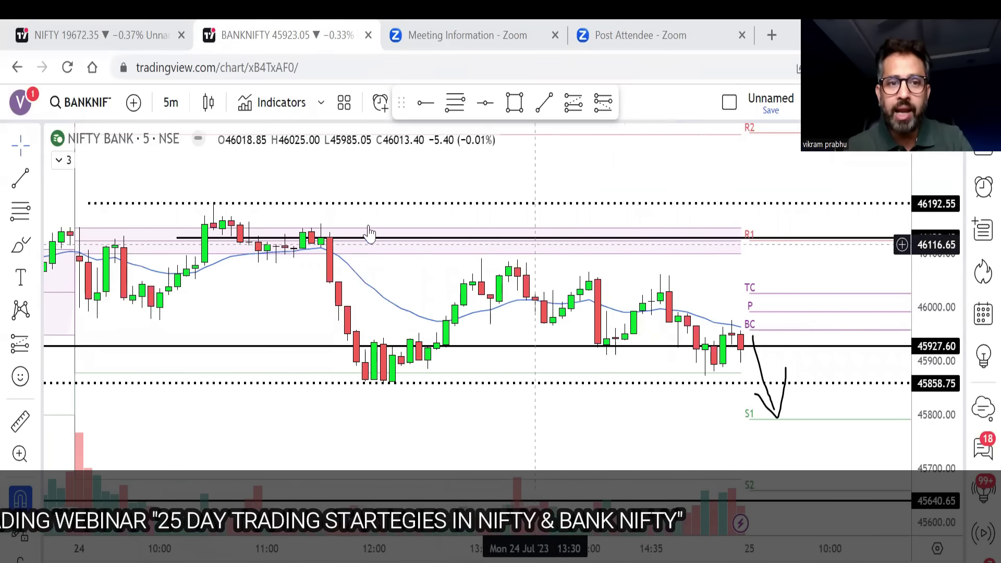
{"action": "mouse_move", "coordinate": [747, 233]}
{"action": "left_mouse_down"}
{"action": "mouse_move", "coordinate": [768, 237]}
{"action": "mouse_move", "coordinate": [741, 245]}
{"action": "mouse_move", "coordinate": [755, 226]}
{"action": "left_mouse_up"}
{"action": "left_click_drag", "start_coordinate": [792, 165], "coordinate": [756, 235]}
{"action": "mouse_move", "coordinate": [758, 202]}
{"action": "left_mouse_down"}
{"action": "mouse_move", "coordinate": [759, 217]}
{"action": "mouse_move", "coordinate": [777, 222]}
{"action": "mouse_move", "coordinate": [739, 245]}
{"action": "mouse_move", "coordinate": [743, 229]}
{"action": "left_mouse_up"}
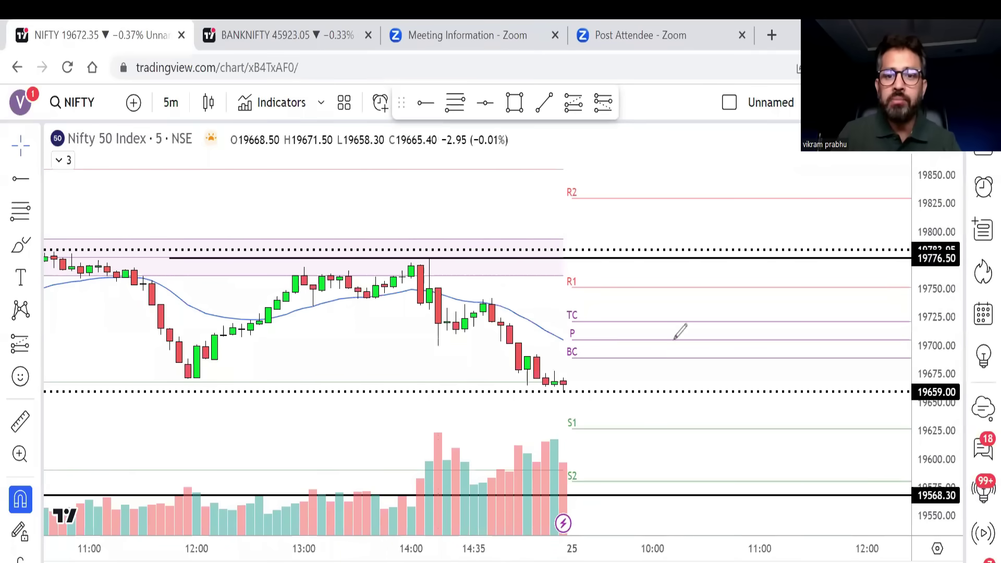
Handwrite and circle "Bearish 1st half" on the Nifty chart, replace it with the word "shorting", and erase it.
{"action": "mouse_move", "coordinate": [675, 338]}
{"action": "left_mouse_down"}
{"action": "mouse_move", "coordinate": [743, 291]}
{"action": "mouse_move", "coordinate": [786, 303]}
{"action": "mouse_move", "coordinate": [791, 267]}
{"action": "mouse_move", "coordinate": [800, 295]}
{"action": "mouse_move", "coordinate": [839, 269]}
{"action": "mouse_move", "coordinate": [823, 210]}
{"action": "mouse_move", "coordinate": [756, 342]}
{"action": "mouse_move", "coordinate": [760, 230]}
{"action": "left_mouse_up"}
{"action": "mouse_move", "coordinate": [740, 359]}
{"action": "left_mouse_down"}
{"action": "mouse_move", "coordinate": [747, 365]}
{"action": "mouse_move", "coordinate": [773, 346]}
{"action": "mouse_move", "coordinate": [830, 354]}
{"action": "mouse_move", "coordinate": [856, 337]}
{"action": "mouse_move", "coordinate": [867, 303]}
{"action": "mouse_move", "coordinate": [889, 348]}
{"action": "mouse_move", "coordinate": [909, 309]}
{"action": "left_mouse_up"}
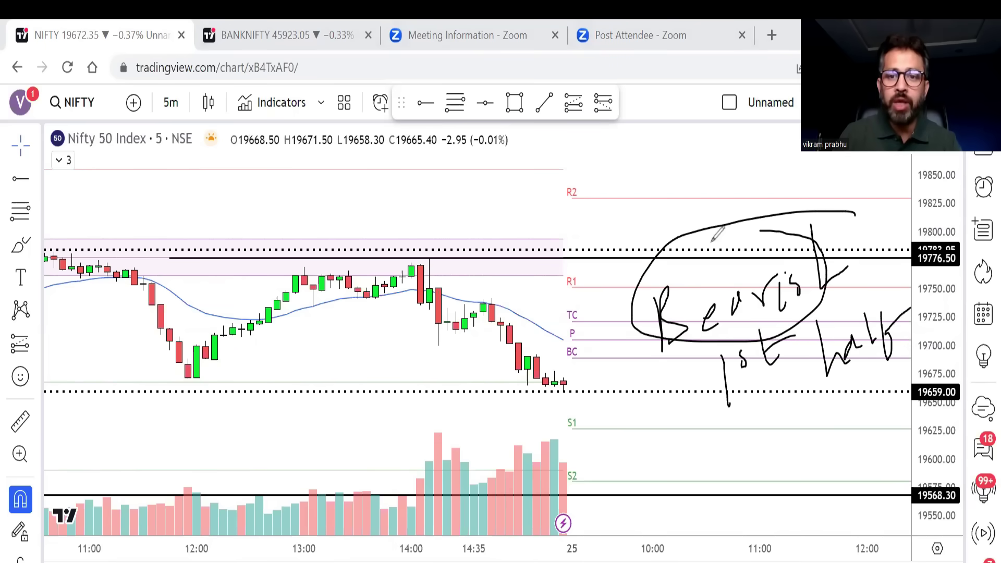
{"action": "left_click_drag", "start_coordinate": [685, 294], "coordinate": [679, 336]}
{"action": "mouse_move", "coordinate": [708, 274]}
{"action": "left_mouse_down"}
{"action": "mouse_move", "coordinate": [740, 327]}
{"action": "mouse_move", "coordinate": [828, 283]}
{"action": "mouse_move", "coordinate": [863, 339]}
{"action": "left_mouse_up"}
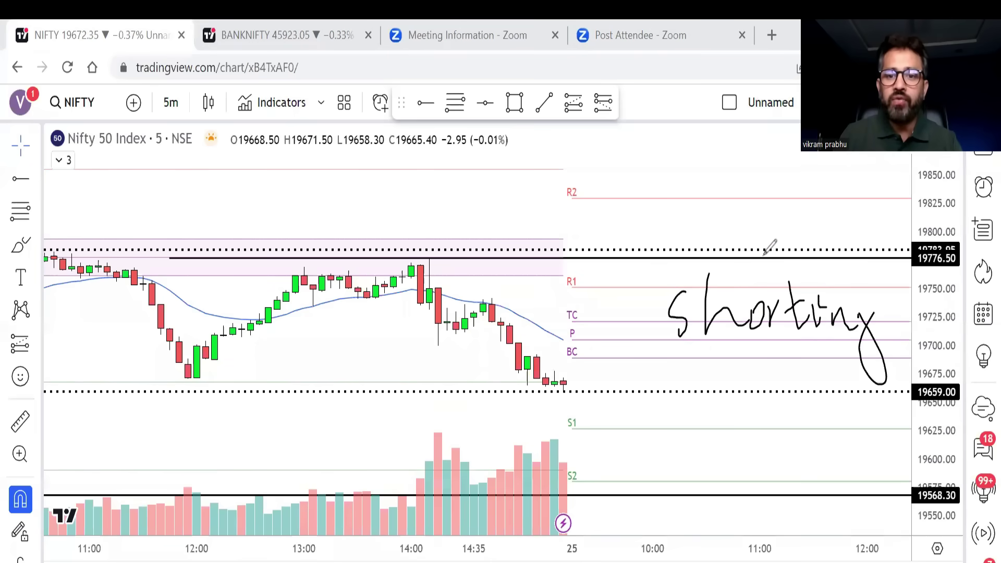
{"action": "key", "text": "Escape"}
Sketch a projected 25 July Nifty path falling from 19659.00 to S2 and rebounding around 13:00, with a circled handwritten note beside the arrow.
{"action": "left_click_drag", "start_coordinate": [777, 320], "coordinate": [588, 295]}
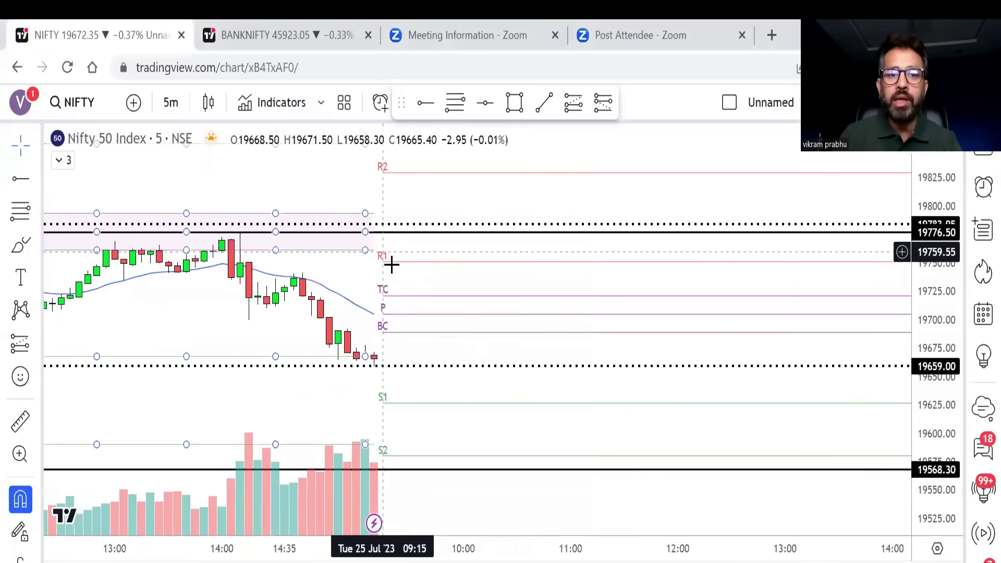
{"action": "left_click", "coordinate": [594, 291]}
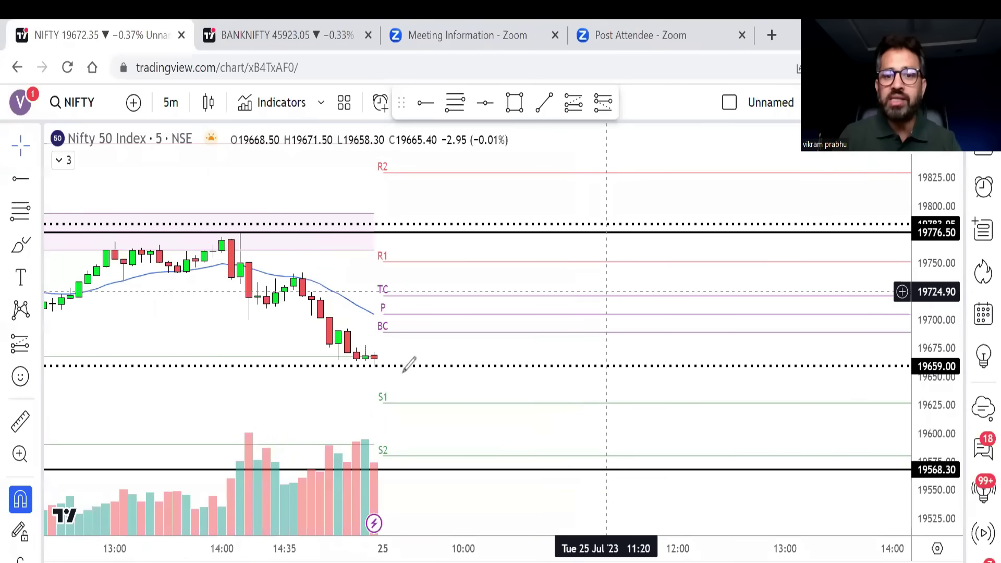
{"action": "mouse_move", "coordinate": [374, 342]}
{"action": "left_mouse_down"}
{"action": "mouse_move", "coordinate": [626, 448]}
{"action": "mouse_move", "coordinate": [673, 441]}
{"action": "mouse_move", "coordinate": [756, 456]}
{"action": "left_mouse_up"}
{"action": "mouse_move", "coordinate": [773, 424]}
{"action": "left_mouse_down"}
{"action": "mouse_move", "coordinate": [819, 361]}
{"action": "mouse_move", "coordinate": [810, 420]}
{"action": "left_mouse_up"}
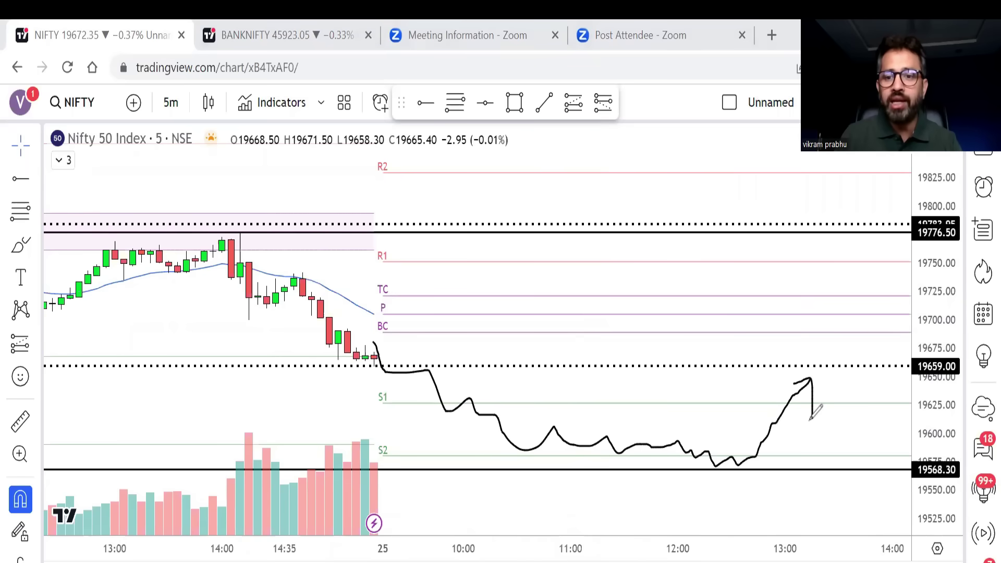
{"action": "mouse_move", "coordinate": [821, 375]}
{"action": "left_mouse_down"}
{"action": "mouse_move", "coordinate": [853, 436]}
{"action": "mouse_move", "coordinate": [860, 412]}
{"action": "mouse_move", "coordinate": [887, 417]}
{"action": "mouse_move", "coordinate": [887, 436]}
{"action": "mouse_move", "coordinate": [800, 458]}
{"action": "mouse_move", "coordinate": [751, 374]}
{"action": "left_mouse_up"}
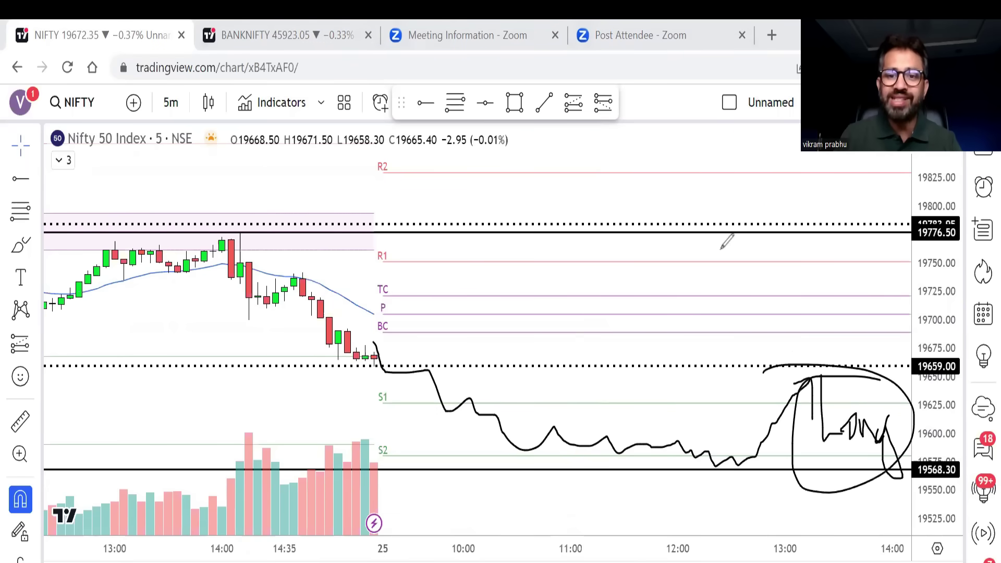
{"action": "left_click_drag", "start_coordinate": [547, 279], "coordinate": [669, 288]}
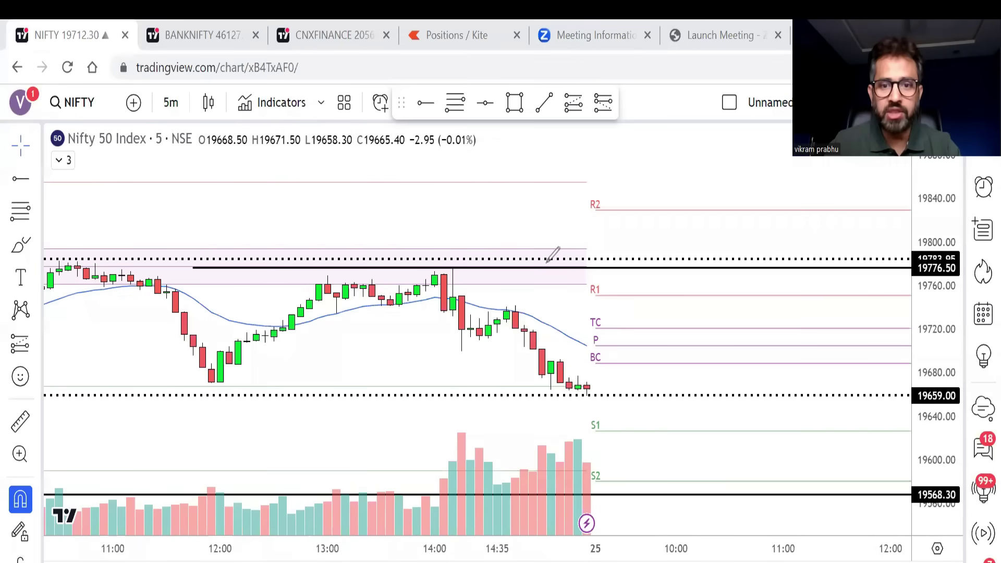
Mark the 25 July opening candle on the Nifty chart with a circle and arrow, and circle the Bank Nifty candles near 46129.40 around 11:30.
{"action": "mouse_move", "coordinate": [605, 332]}
{"action": "left_mouse_down"}
{"action": "mouse_move", "coordinate": [565, 331]}
{"action": "mouse_move", "coordinate": [572, 366]}
{"action": "mouse_move", "coordinate": [609, 343]}
{"action": "mouse_move", "coordinate": [588, 333]}
{"action": "mouse_move", "coordinate": [662, 265]}
{"action": "mouse_move", "coordinate": [595, 340]}
{"action": "left_mouse_up"}
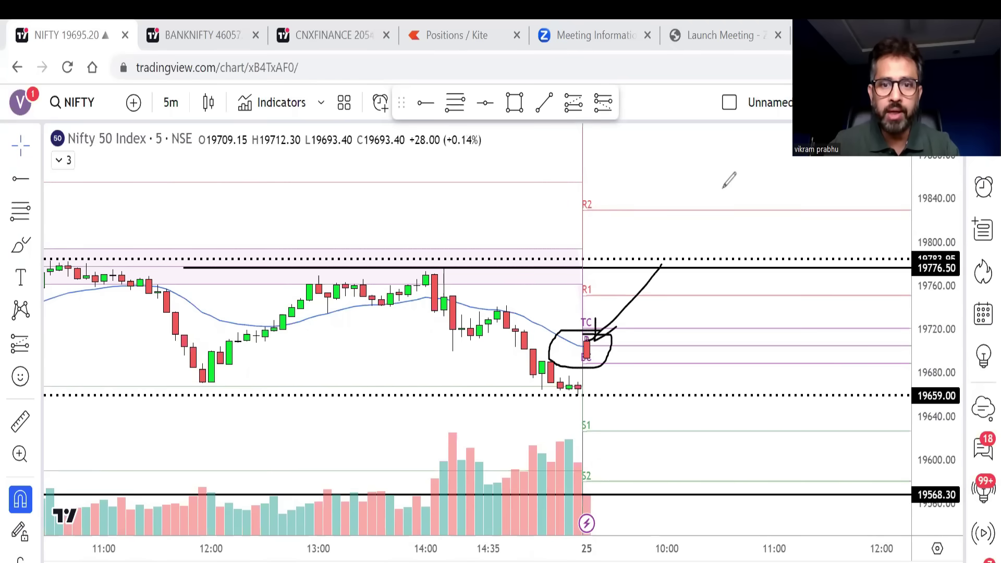
{"action": "left_click", "coordinate": [212, 27]}
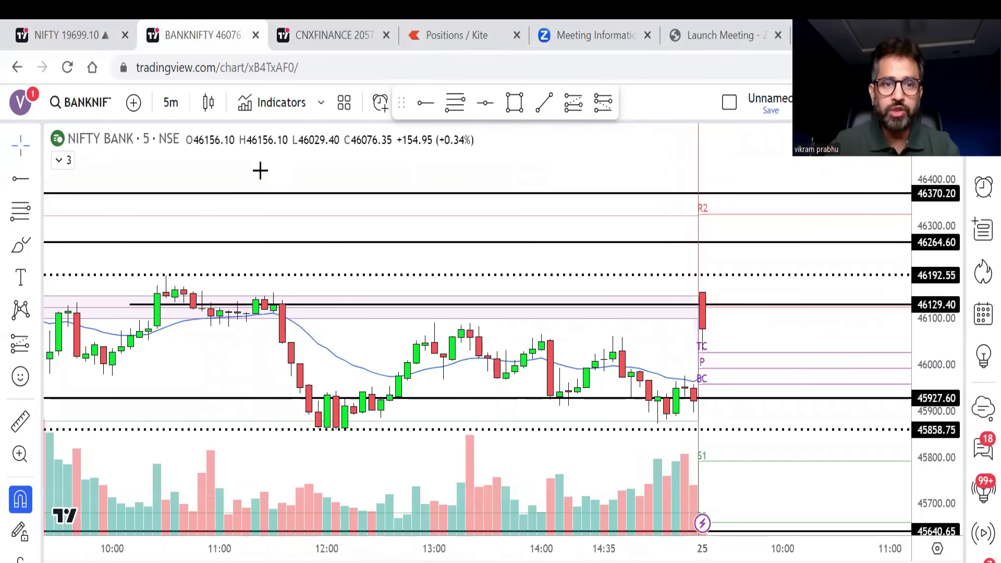
{"action": "left_click_drag", "start_coordinate": [266, 286], "coordinate": [285, 301]}
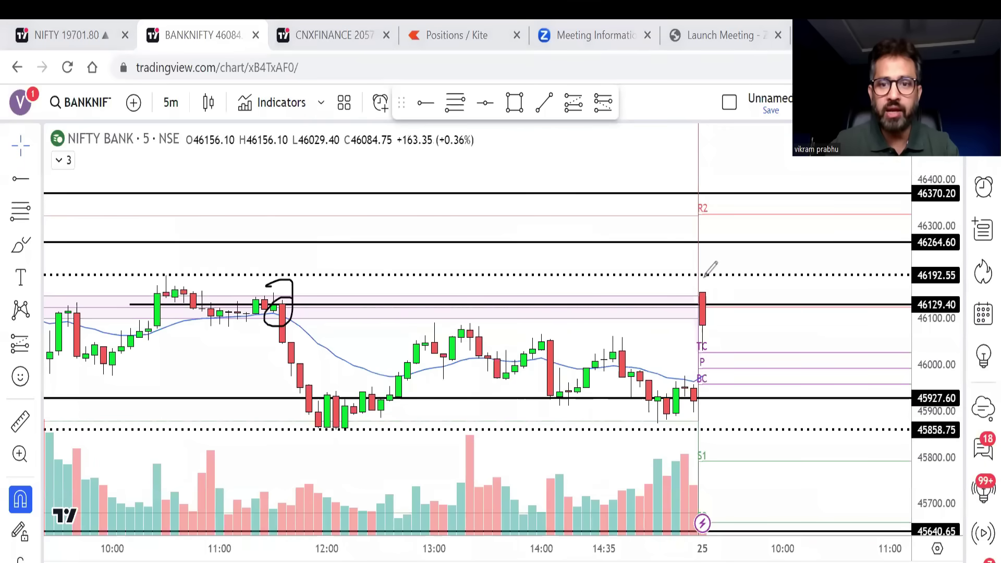
Circle the 25 July opening candle on the Bank Nifty chart and compare it with the Fin Service and Nifty charts.
{"action": "left_click_drag", "start_coordinate": [704, 278], "coordinate": [694, 284]}
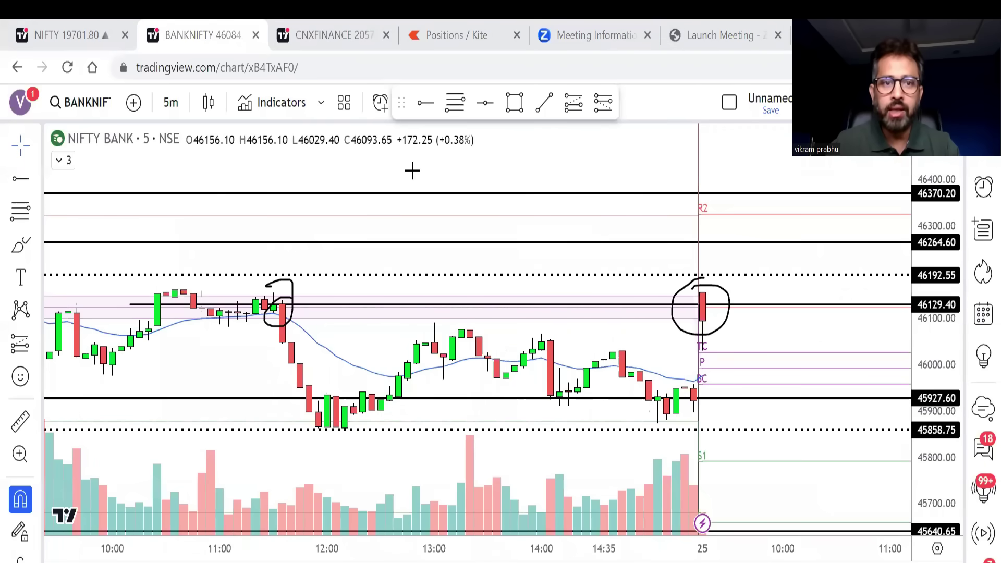
{"action": "key", "text": "ctrl+Tab"}
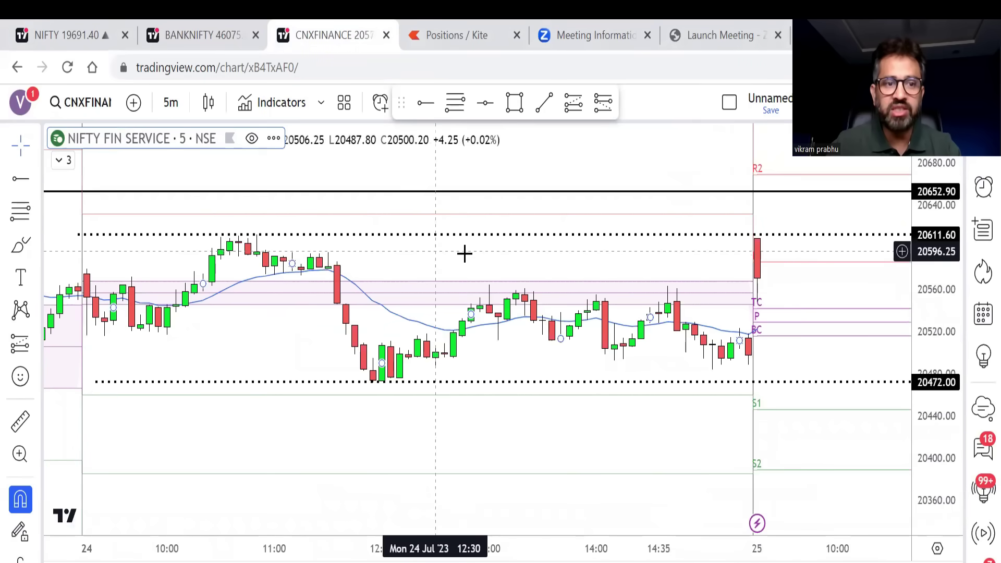
{"action": "key", "text": "ctrl+shift+Tab"}
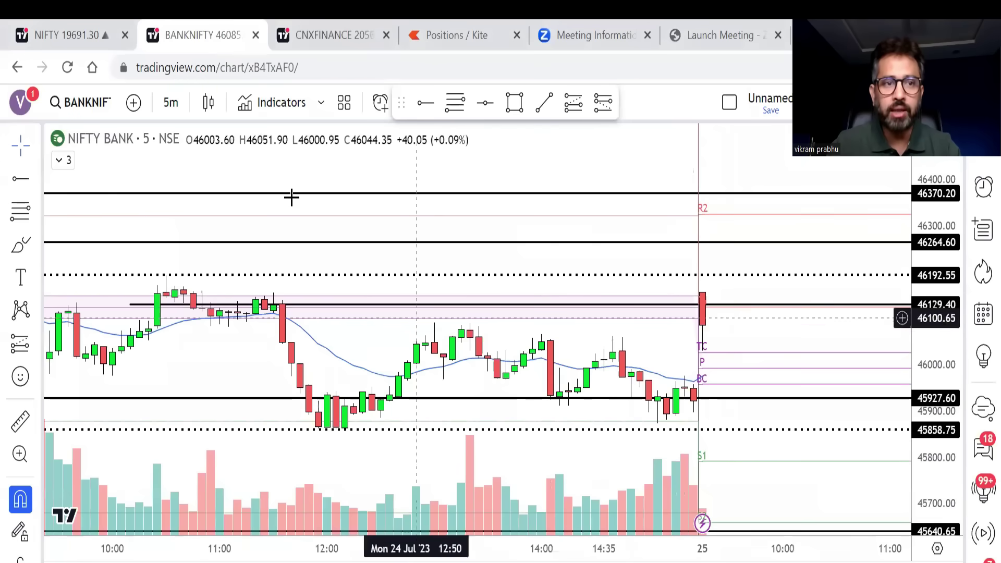
{"action": "left_click", "coordinate": [94, 33]}
{"action": "left_click_drag", "start_coordinate": [694, 345], "coordinate": [759, 352]}
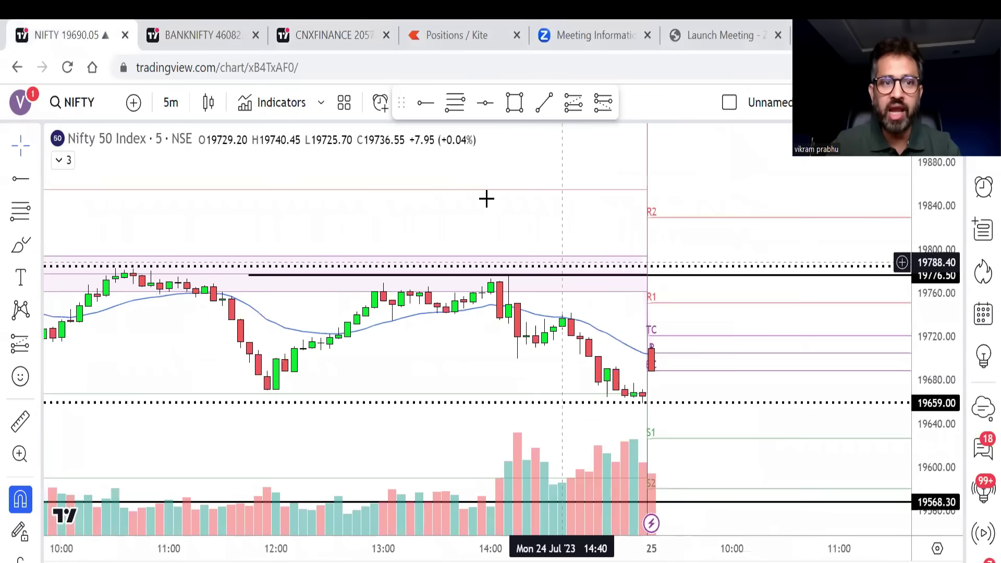
Switch to Kite and prepare an overnight market sell order for FINNIFTY JUL 20600 CE with quantity 1000.
{"action": "key", "text": "ctrl+4"}
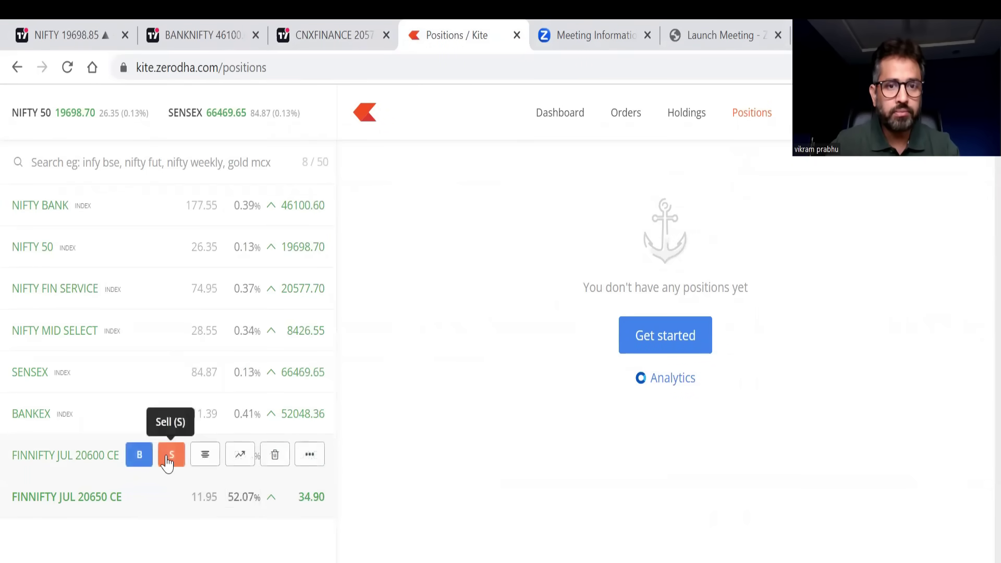
{"action": "left_click", "coordinate": [166, 461]}
{"action": "type", "text": "1000"}
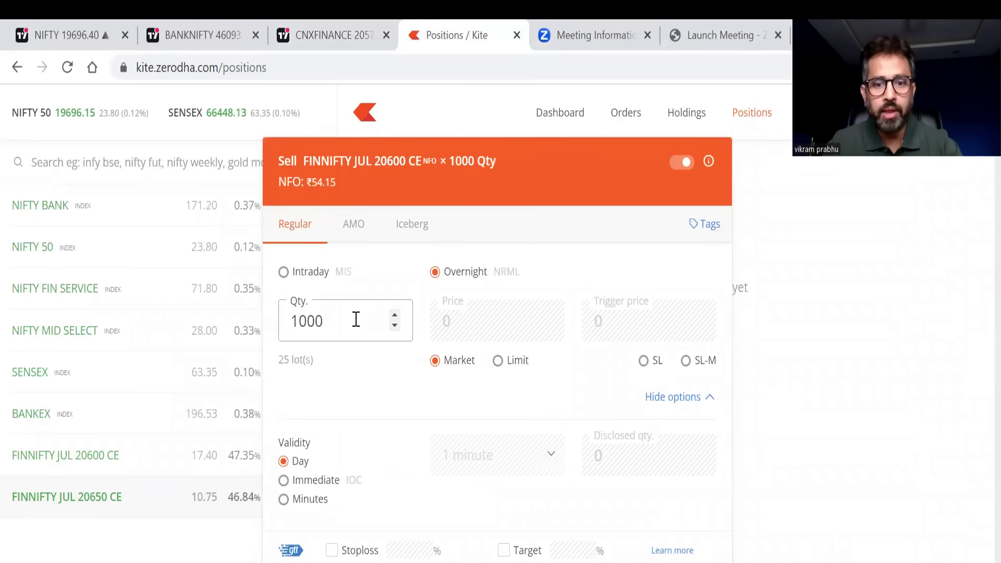
Examine the current price action on the Fin Service, Bank Nifty and Nifty charts before submitting the order.
{"action": "left_click", "coordinate": [295, 24]}
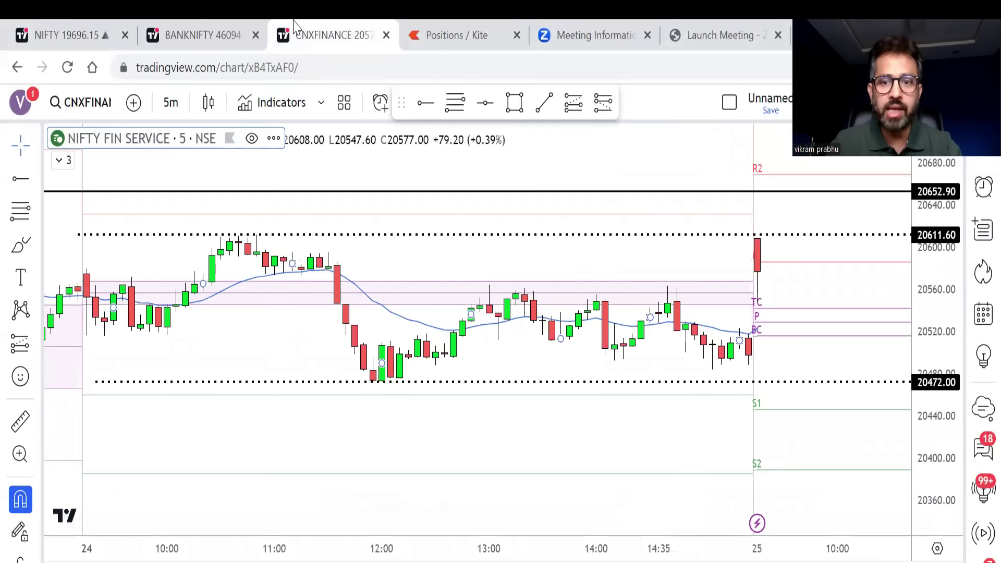
{"action": "left_click", "coordinate": [206, 27]}
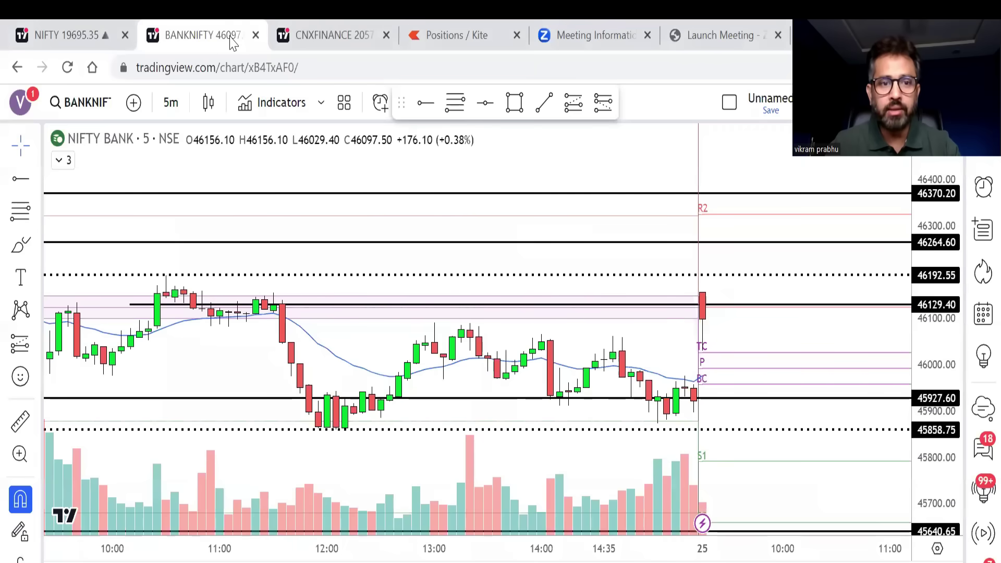
{"action": "left_click", "coordinate": [77, 32]}
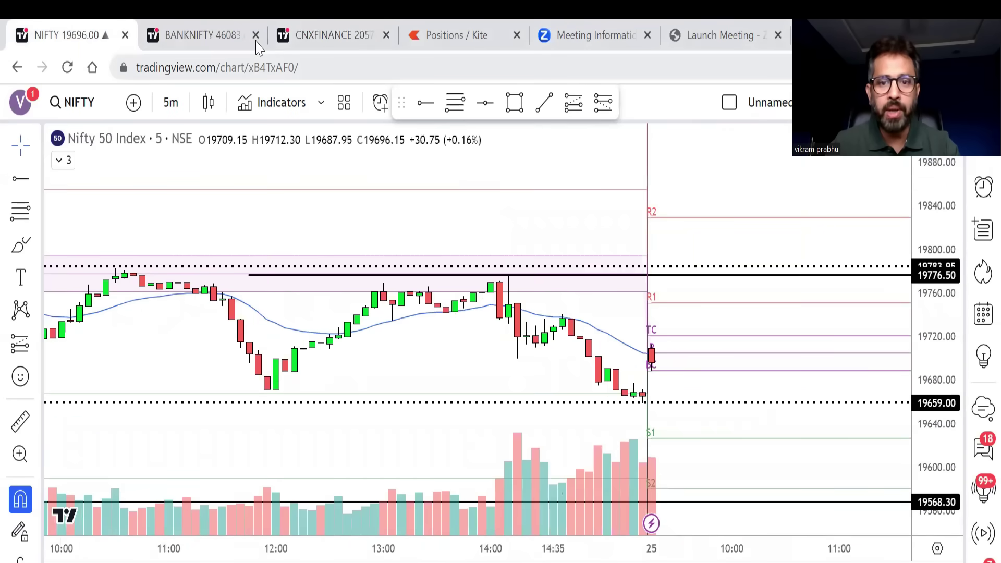
{"action": "left_click_drag", "start_coordinate": [955, 454], "coordinate": [948, 392]}
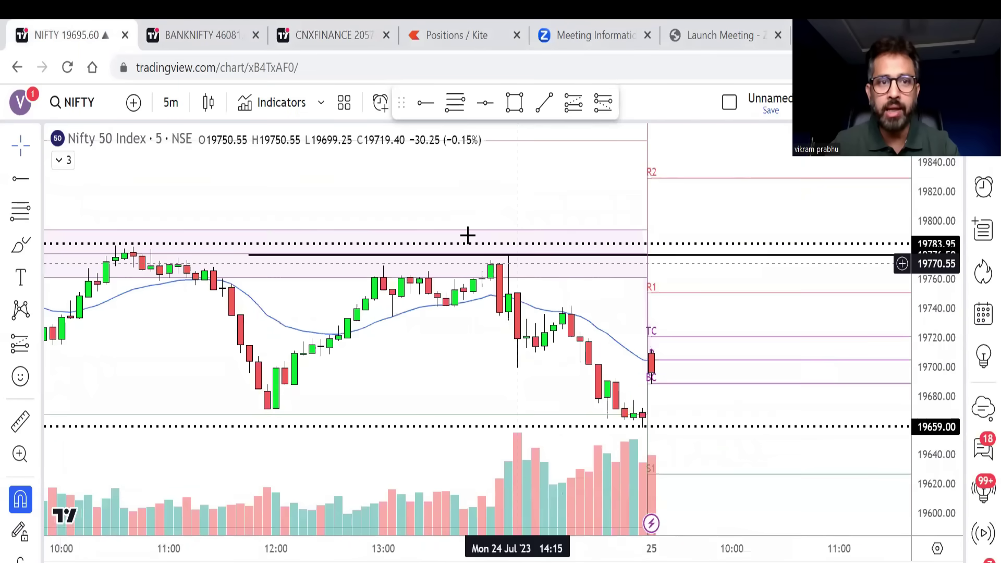
{"action": "left_click", "coordinate": [279, 29]}
Submit the prepared FINNIFTY JUL 20600 CE sell order in Kite and dismiss the order notification.
{"action": "left_click", "coordinate": [468, 37]}
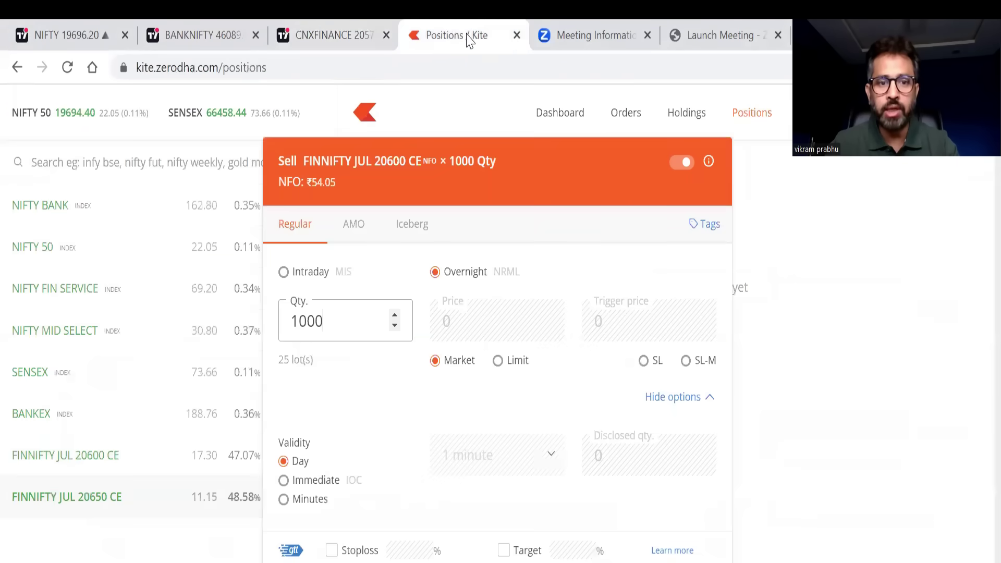
{"action": "key", "text": "Return"}
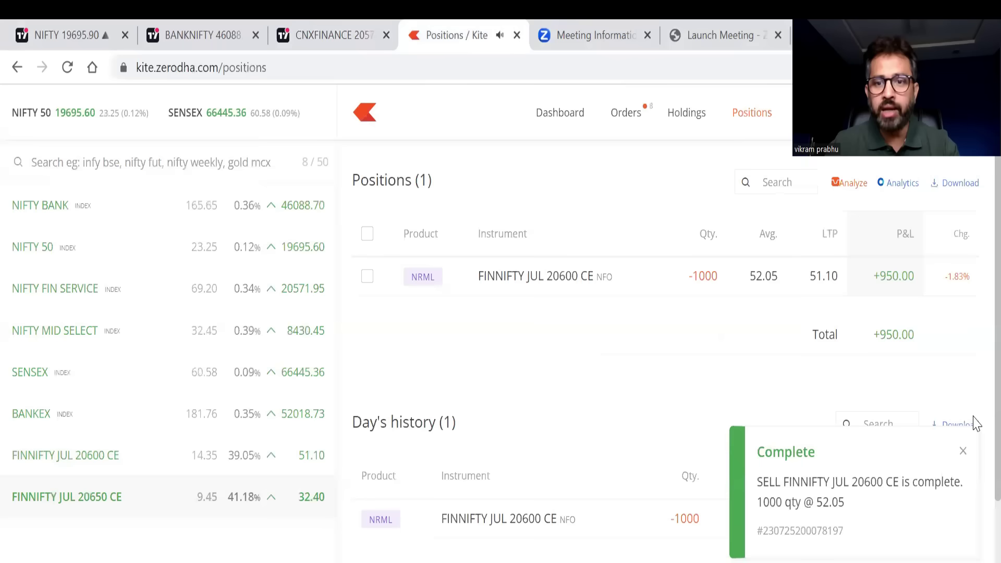
{"action": "left_click", "coordinate": [963, 452]}
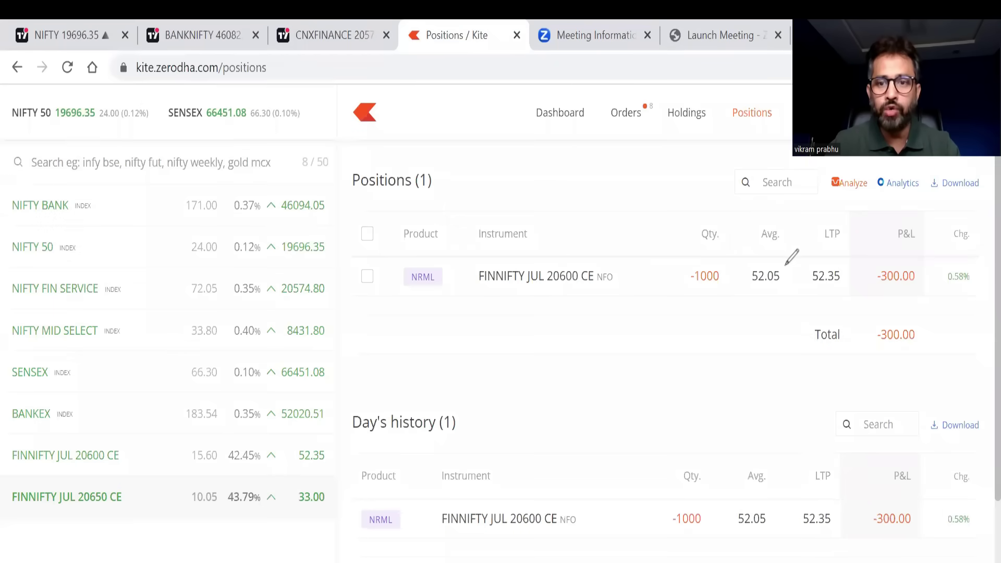
Circle the average price and quantity of the open FINNIFTY position, and erase the marks.
{"action": "left_click_drag", "start_coordinate": [792, 253], "coordinate": [755, 256]}
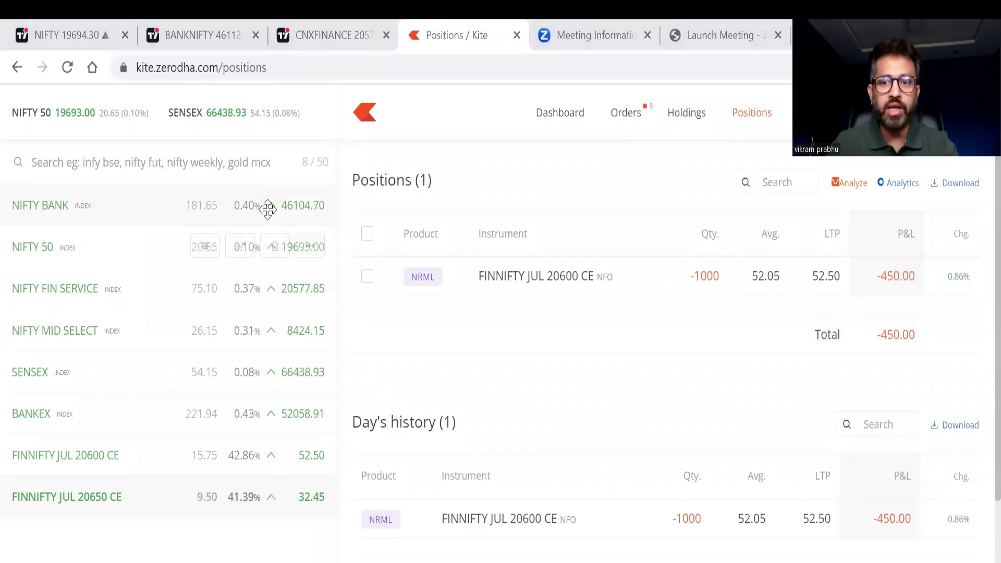
{"action": "mouse_move", "coordinate": [678, 264]}
{"action": "left_mouse_down"}
{"action": "mouse_move", "coordinate": [704, 245]}
{"action": "mouse_move", "coordinate": [683, 238]}
{"action": "left_mouse_up"}
{"action": "key", "text": "Escape"}
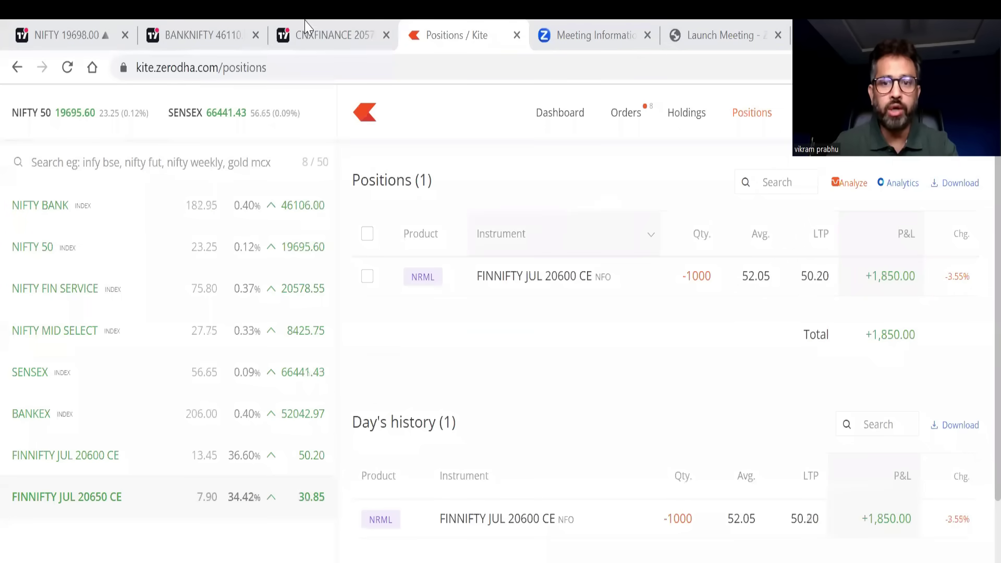
On the Fin Service chart, circle the candle highs beneath 20611.60 before 11:00 and point an arrow at them.
{"action": "key", "text": "ctrl+shift+Tab"}
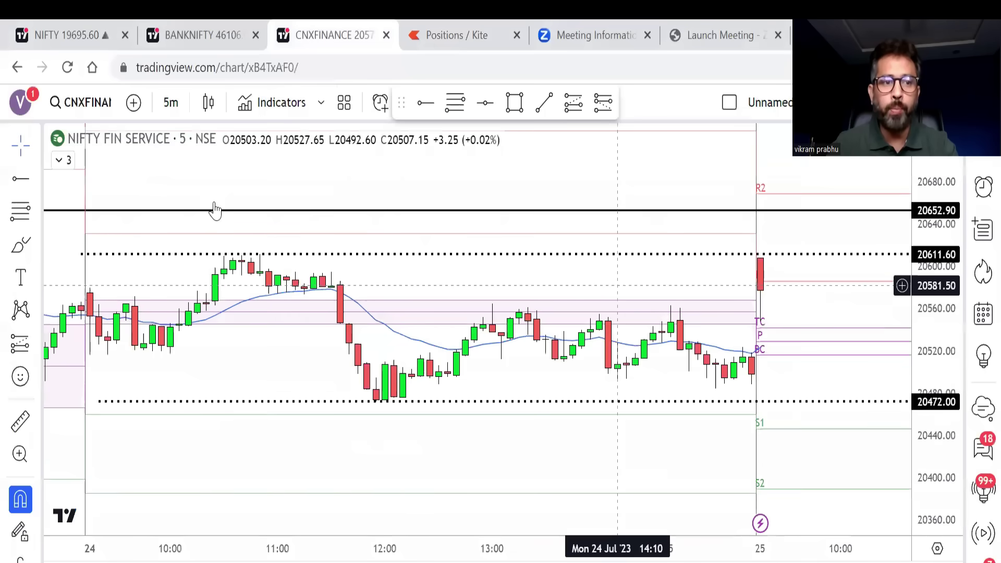
{"action": "left_click", "coordinate": [214, 203]}
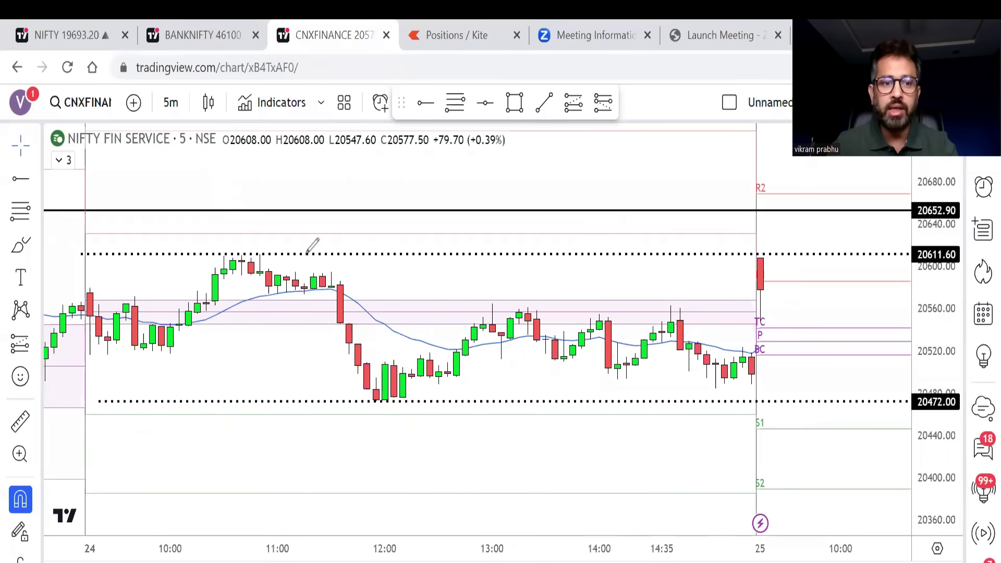
{"action": "mouse_move", "coordinate": [301, 251]}
{"action": "left_mouse_down"}
{"action": "mouse_move", "coordinate": [238, 252]}
{"action": "mouse_move", "coordinate": [313, 200]}
{"action": "left_mouse_up"}
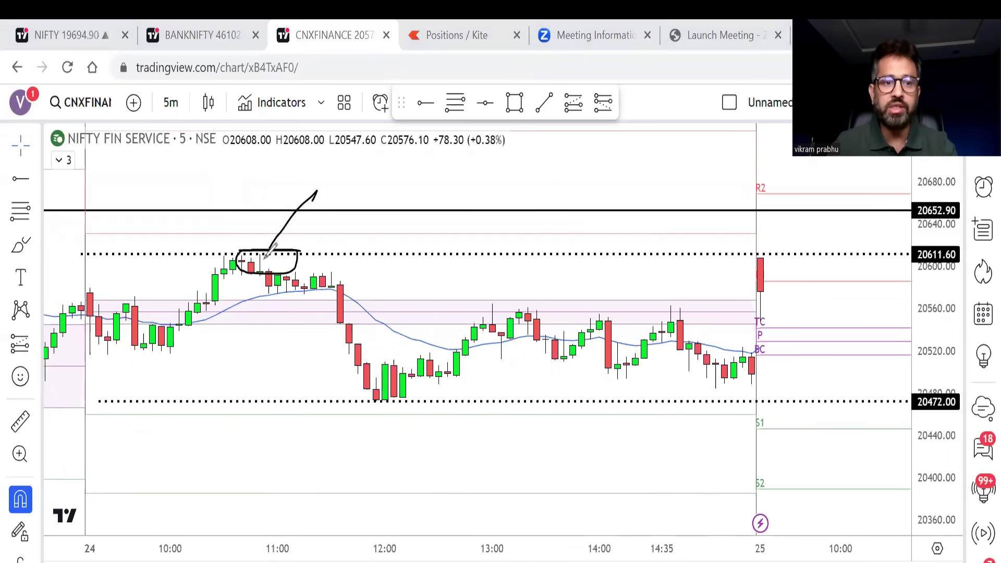
{"action": "left_click_drag", "start_coordinate": [261, 224], "coordinate": [340, 230]}
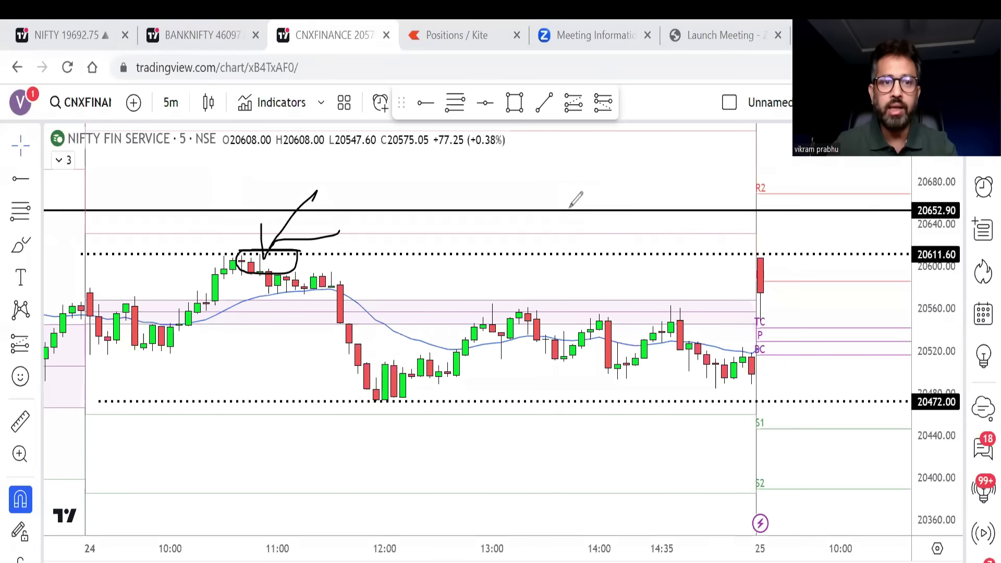
On the Bank Nifty chart, circle the 24 July candles near 46129.40 around 11:30 and point an arrow at them.
{"action": "key", "text": "ctrl+shift+Tab"}
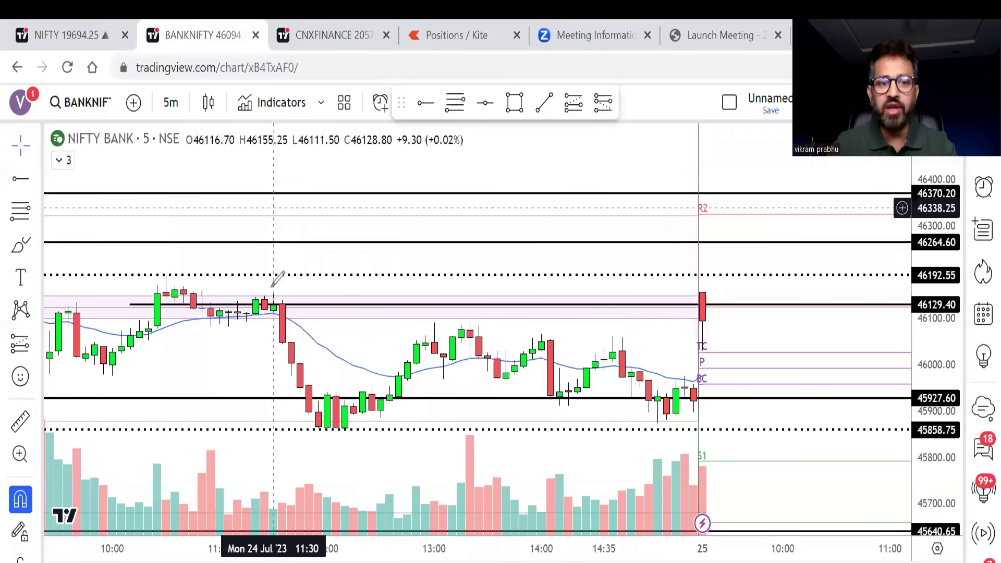
{"action": "left_click_drag", "start_coordinate": [300, 290], "coordinate": [254, 292]}
{"action": "left_click_drag", "start_coordinate": [362, 218], "coordinate": [279, 299]}
{"action": "mouse_move", "coordinate": [280, 273]}
{"action": "left_mouse_down"}
{"action": "mouse_move", "coordinate": [273, 297]}
{"action": "mouse_move", "coordinate": [355, 280]}
{"action": "left_mouse_up"}
Mark the Bank Nifty 25 July opening candle with a circle and arrows, circle the pivot P, and erase the annotations.
{"action": "mouse_move", "coordinate": [701, 272]}
{"action": "left_mouse_down"}
{"action": "mouse_move", "coordinate": [677, 282]}
{"action": "mouse_move", "coordinate": [685, 284]}
{"action": "left_mouse_up"}
{"action": "mouse_move", "coordinate": [710, 321]}
{"action": "left_mouse_down"}
{"action": "mouse_move", "coordinate": [856, 318]}
{"action": "mouse_move", "coordinate": [719, 327]}
{"action": "left_mouse_up"}
{"action": "left_click_drag", "start_coordinate": [701, 351], "coordinate": [690, 349]}
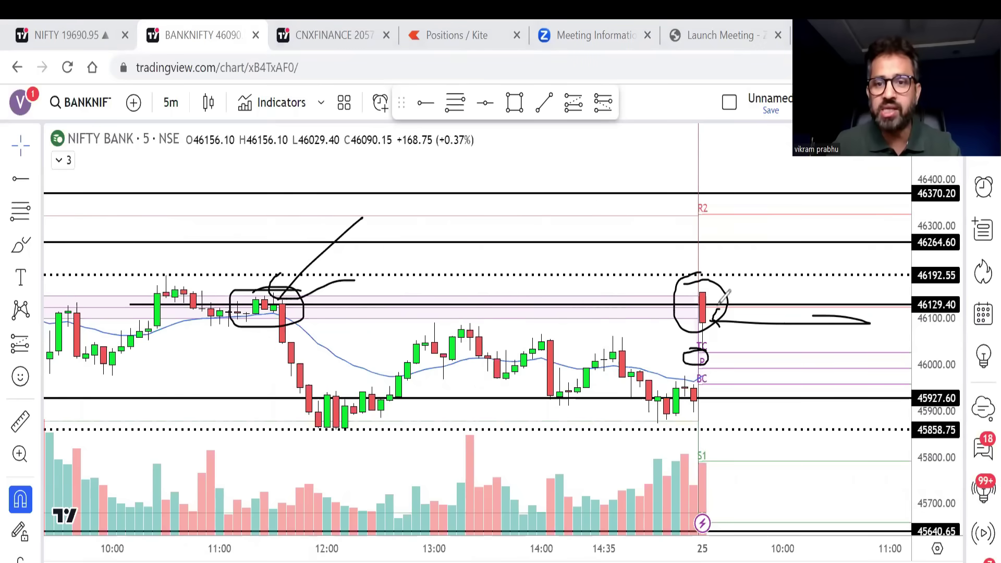
{"action": "mouse_move", "coordinate": [713, 288]}
{"action": "left_mouse_down"}
{"action": "mouse_move", "coordinate": [691, 301]}
{"action": "mouse_move", "coordinate": [705, 356]}
{"action": "mouse_move", "coordinate": [711, 345]}
{"action": "mouse_move", "coordinate": [683, 346]}
{"action": "mouse_move", "coordinate": [779, 230]}
{"action": "mouse_move", "coordinate": [751, 260]}
{"action": "mouse_move", "coordinate": [799, 257]}
{"action": "left_mouse_up"}
{"action": "key", "text": "Escape"}
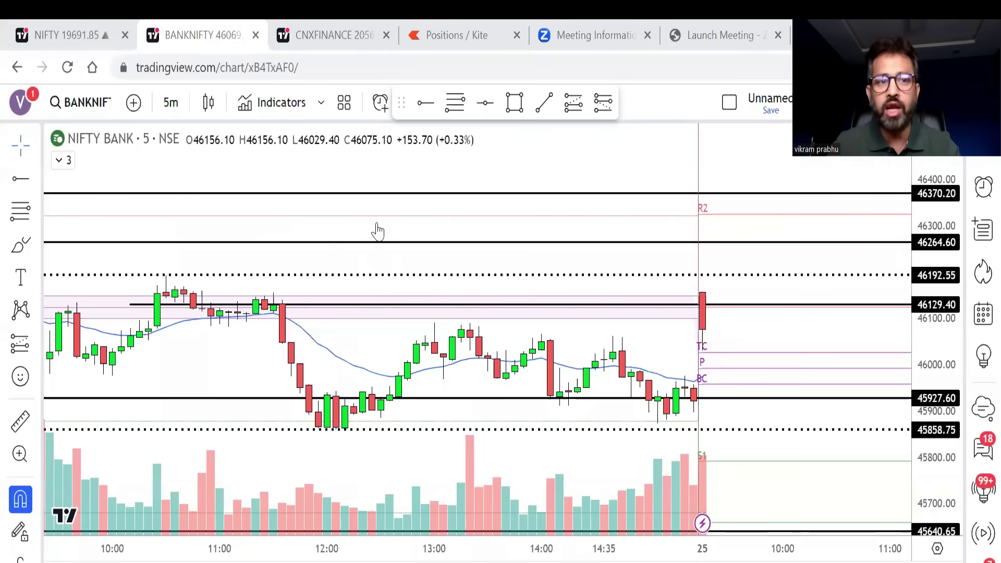
Circle the Nifty 25 July opening candle and sketch its drop to 19659.00, with a rebound path and a falling path below S1.
{"action": "left_click", "coordinate": [77, 40]}
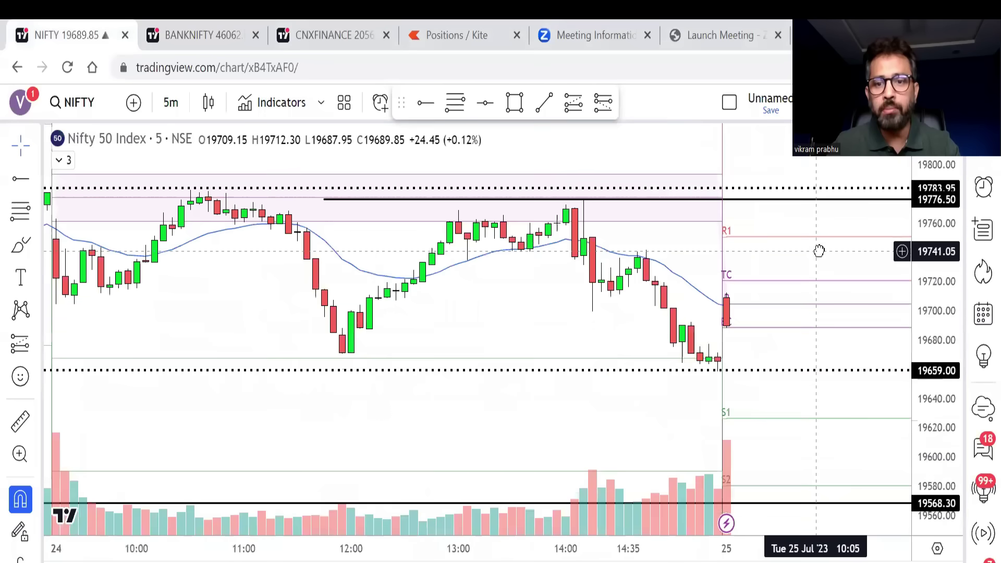
{"action": "left_click_drag", "start_coordinate": [810, 264], "coordinate": [735, 282]}
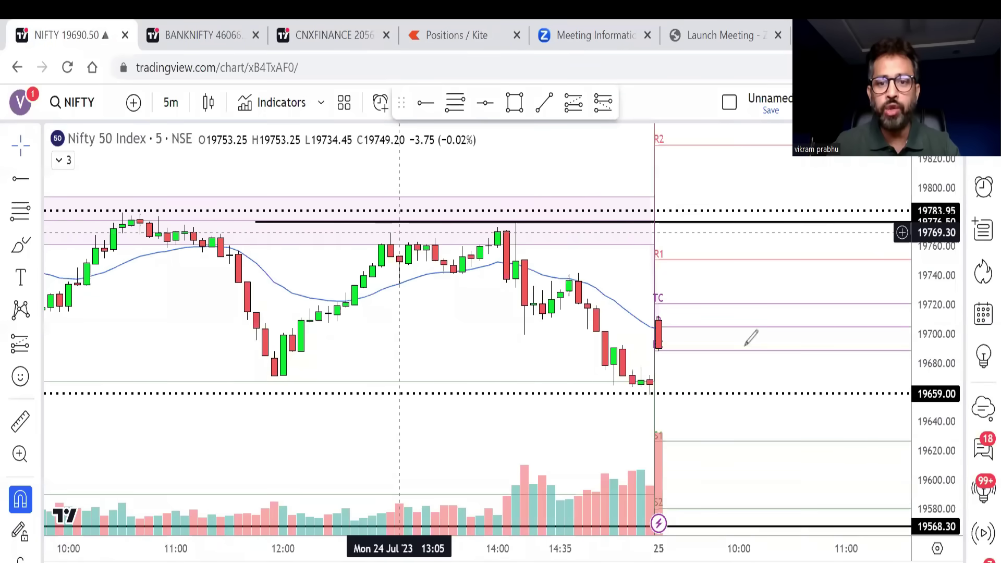
{"action": "mouse_move", "coordinate": [664, 312]}
{"action": "left_mouse_down"}
{"action": "mouse_move", "coordinate": [684, 324]}
{"action": "mouse_move", "coordinate": [712, 386]}
{"action": "mouse_move", "coordinate": [696, 405]}
{"action": "mouse_move", "coordinate": [763, 328]}
{"action": "left_mouse_up"}
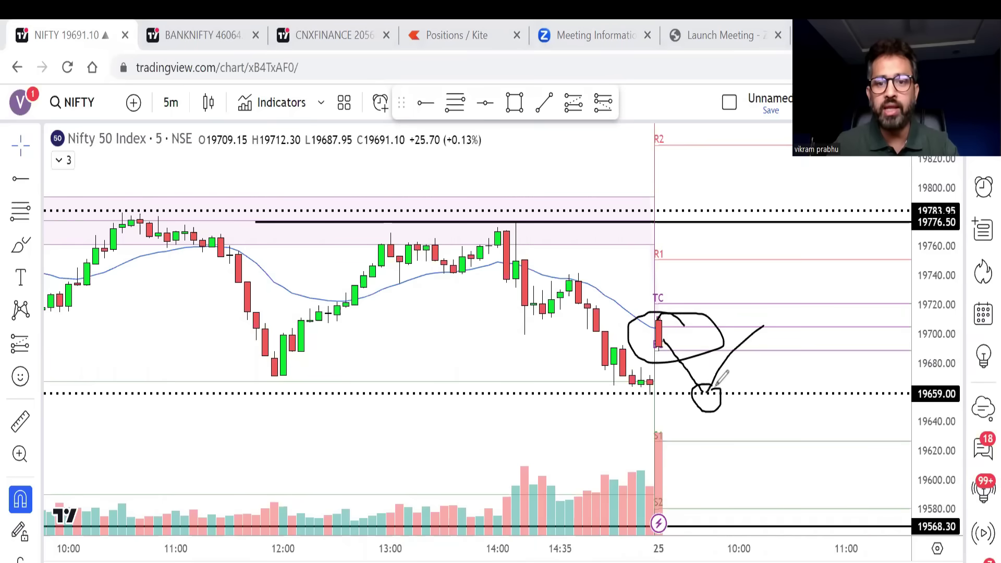
{"action": "mouse_move", "coordinate": [711, 385]}
{"action": "left_mouse_down"}
{"action": "mouse_move", "coordinate": [737, 369]}
{"action": "mouse_move", "coordinate": [785, 461]}
{"action": "mouse_move", "coordinate": [739, 471]}
{"action": "left_mouse_up"}
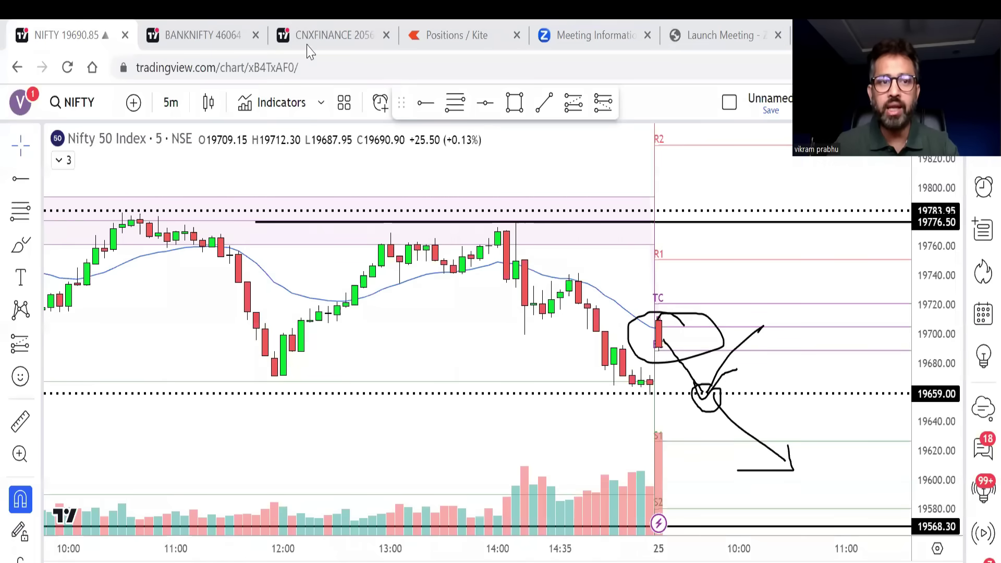
On the Kite positions page, circle and erase the total P&L, and circle the position's average price and LTP.
{"action": "left_click", "coordinate": [419, 21]}
{"action": "left_click", "coordinate": [442, 27]}
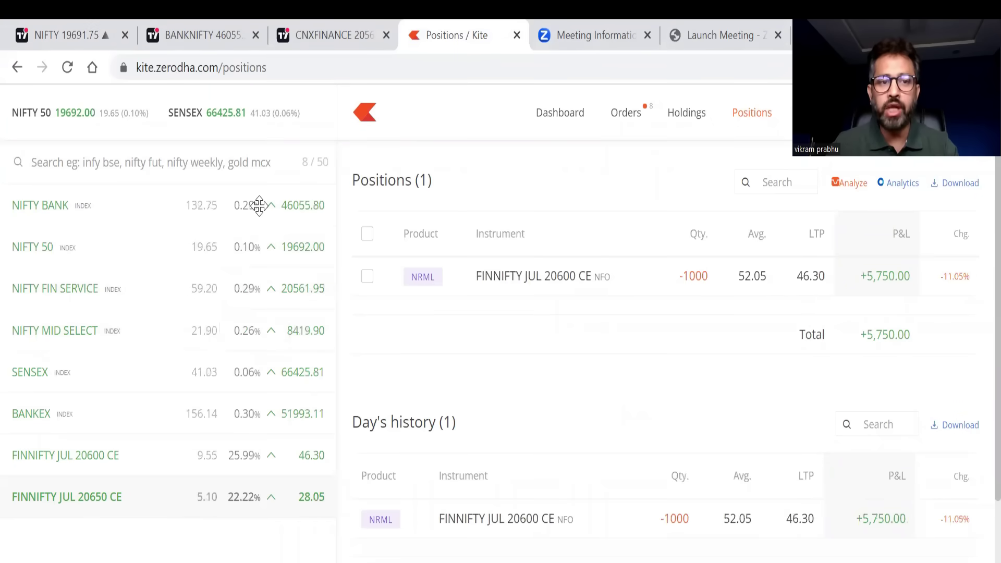
{"action": "left_click_drag", "start_coordinate": [899, 314], "coordinate": [931, 311]}
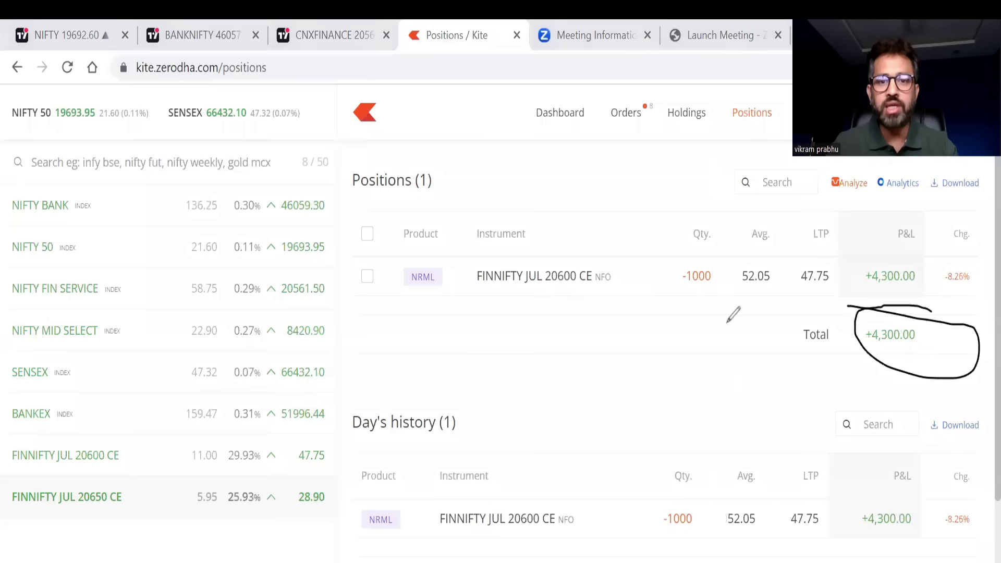
{"action": "key", "text": "Escape"}
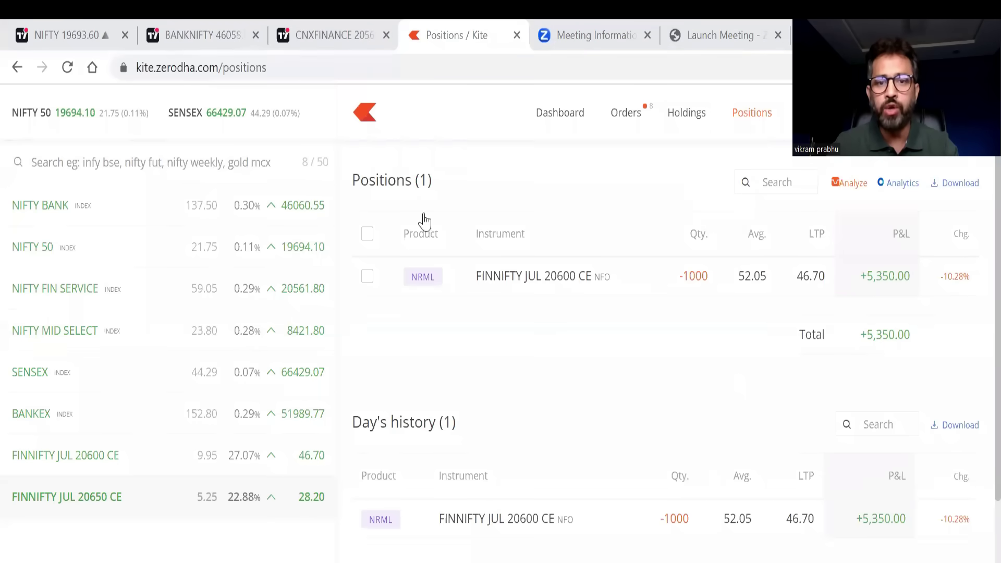
{"action": "mouse_move", "coordinate": [770, 258]}
{"action": "left_mouse_down"}
{"action": "mouse_move", "coordinate": [722, 290]}
{"action": "mouse_move", "coordinate": [753, 238]}
{"action": "mouse_move", "coordinate": [773, 256]}
{"action": "mouse_move", "coordinate": [811, 263]}
{"action": "left_mouse_up"}
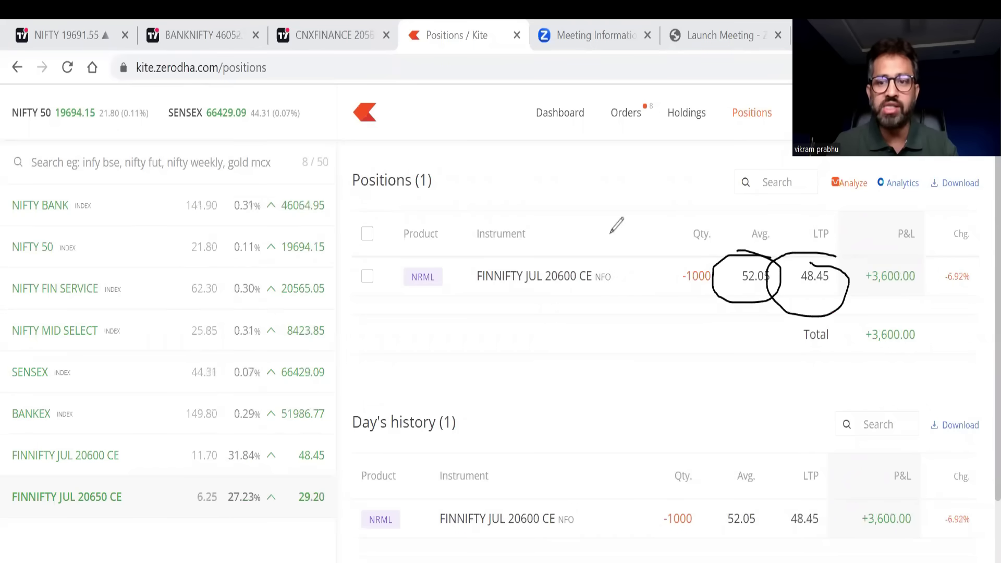
Circle the Bank Nifty pivot zone, draw a falling arrow from it to 45858.75, and erase the drawing.
{"action": "mouse_move", "coordinate": [741, 371]}
{"action": "left_mouse_down"}
{"action": "mouse_move", "coordinate": [718, 351]}
{"action": "mouse_move", "coordinate": [730, 348]}
{"action": "mouse_move", "coordinate": [746, 367]}
{"action": "mouse_move", "coordinate": [751, 417]}
{"action": "mouse_move", "coordinate": [764, 413]}
{"action": "mouse_move", "coordinate": [762, 424]}
{"action": "left_mouse_up"}
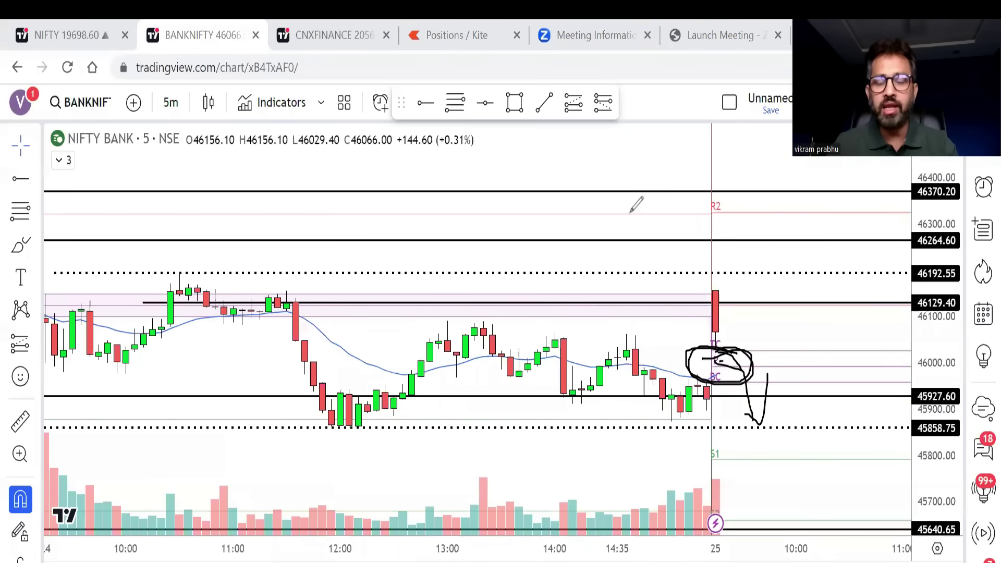
{"action": "key", "text": "Escape"}
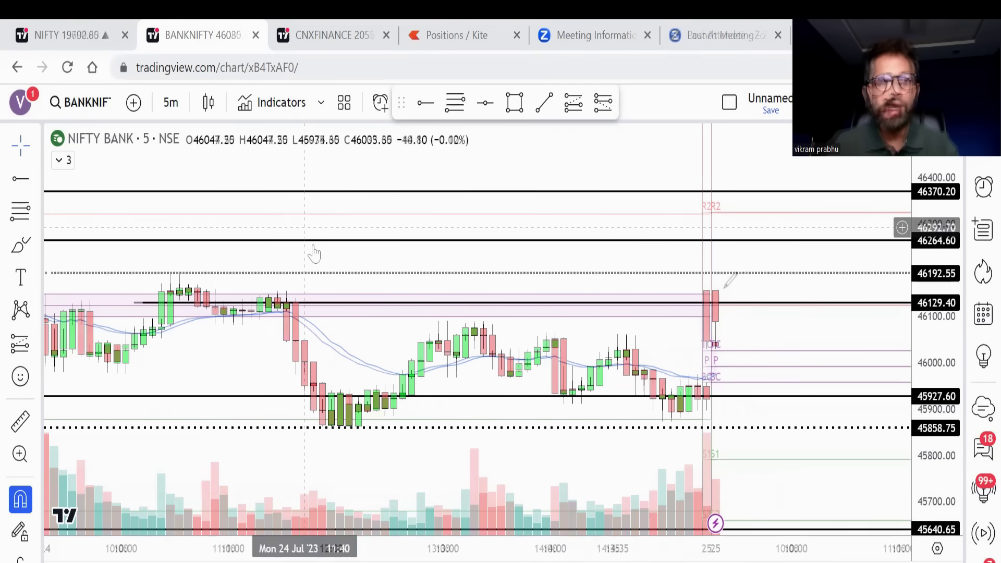
Circle the Bank Nifty 25 July opening candle, point an arrow at its lower end, and draw a falling stroke from there.
{"action": "mouse_move", "coordinate": [720, 284]}
{"action": "left_mouse_down"}
{"action": "mouse_move", "coordinate": [709, 292]}
{"action": "mouse_move", "coordinate": [751, 313]}
{"action": "mouse_move", "coordinate": [693, 284]}
{"action": "mouse_move", "coordinate": [710, 277]}
{"action": "left_mouse_up"}
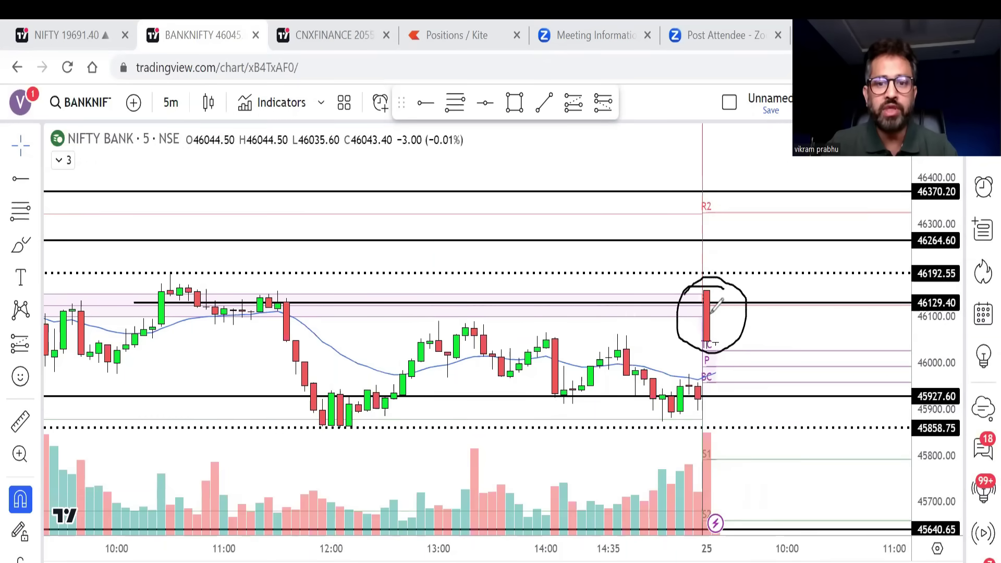
{"action": "left_click_drag", "start_coordinate": [714, 340], "coordinate": [784, 337]}
{"action": "left_click_drag", "start_coordinate": [714, 335], "coordinate": [749, 360]}
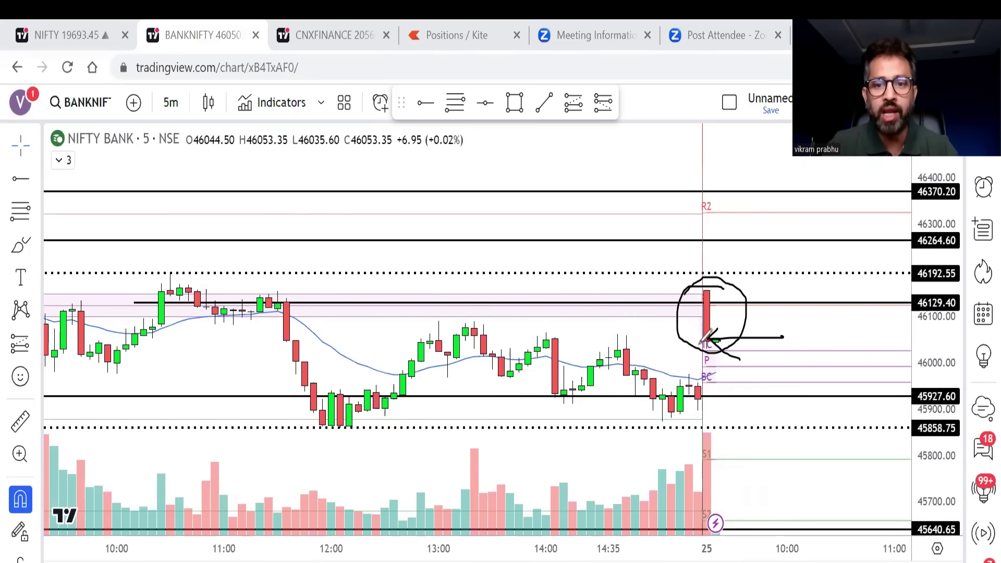
{"action": "mouse_move", "coordinate": [713, 338]}
{"action": "left_mouse_down"}
{"action": "mouse_move", "coordinate": [723, 375]}
{"action": "mouse_move", "coordinate": [720, 342]}
{"action": "mouse_move", "coordinate": [815, 293]}
{"action": "mouse_move", "coordinate": [724, 368]}
{"action": "mouse_move", "coordinate": [724, 401]}
{"action": "mouse_move", "coordinate": [746, 405]}
{"action": "left_mouse_up"}
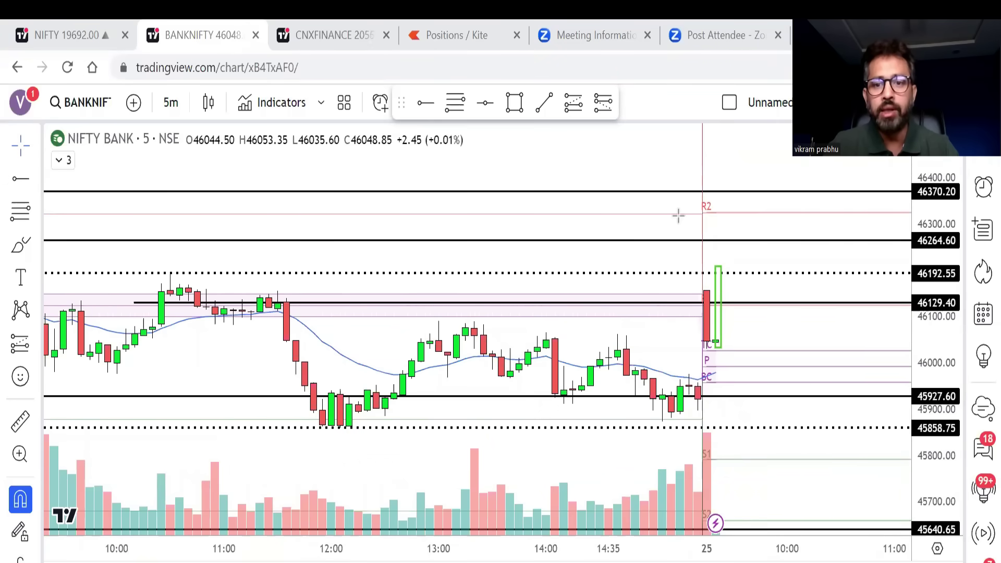
Check the Fin Service, Bank Nifty and Kite pages, and on the Nifty chart circle the 25 July candles at BC with a line pointing at them.
{"action": "left_click", "coordinate": [326, 35]}
{"action": "left_click", "coordinate": [233, 37]}
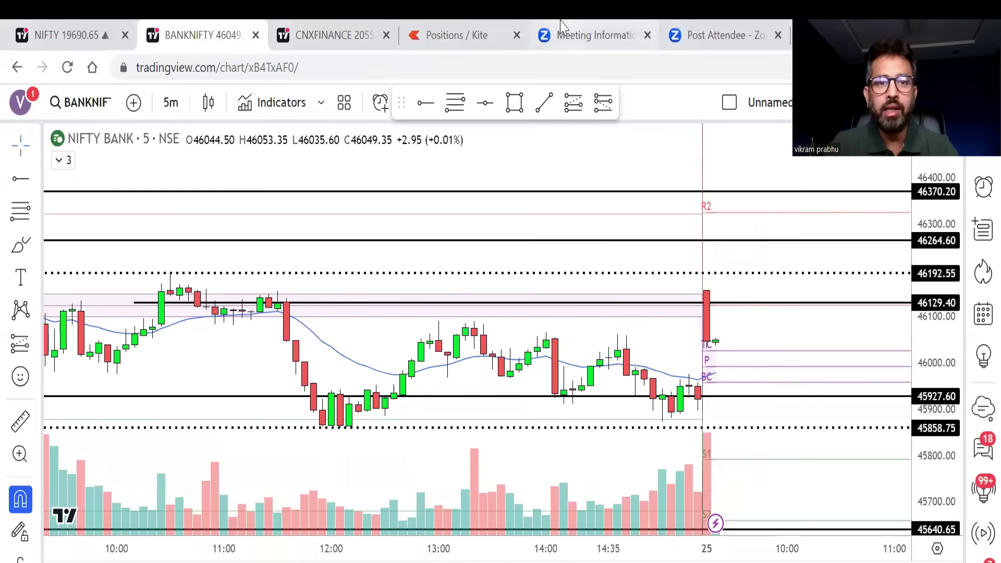
{"action": "left_click", "coordinate": [443, 35]}
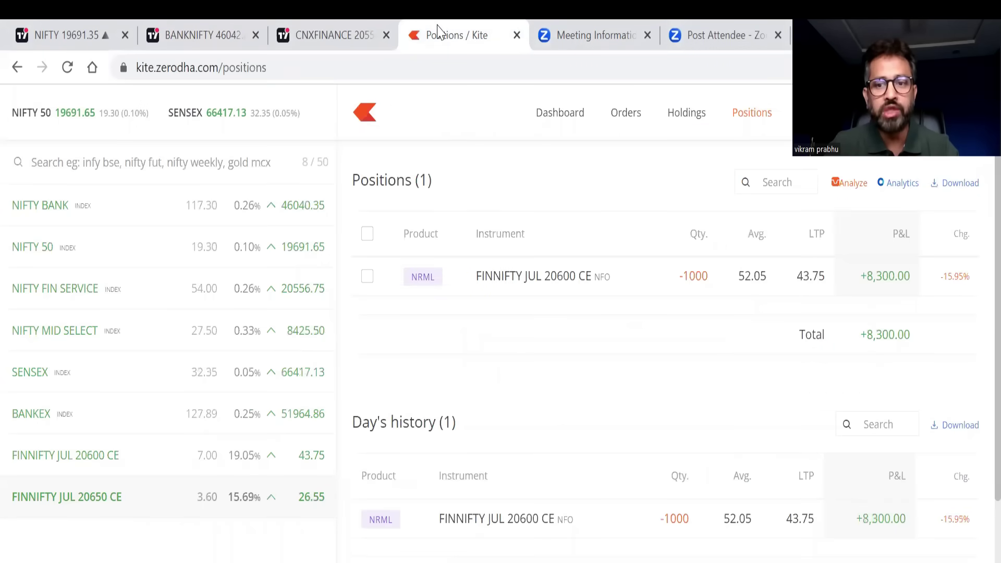
{"action": "left_click", "coordinate": [314, 29]}
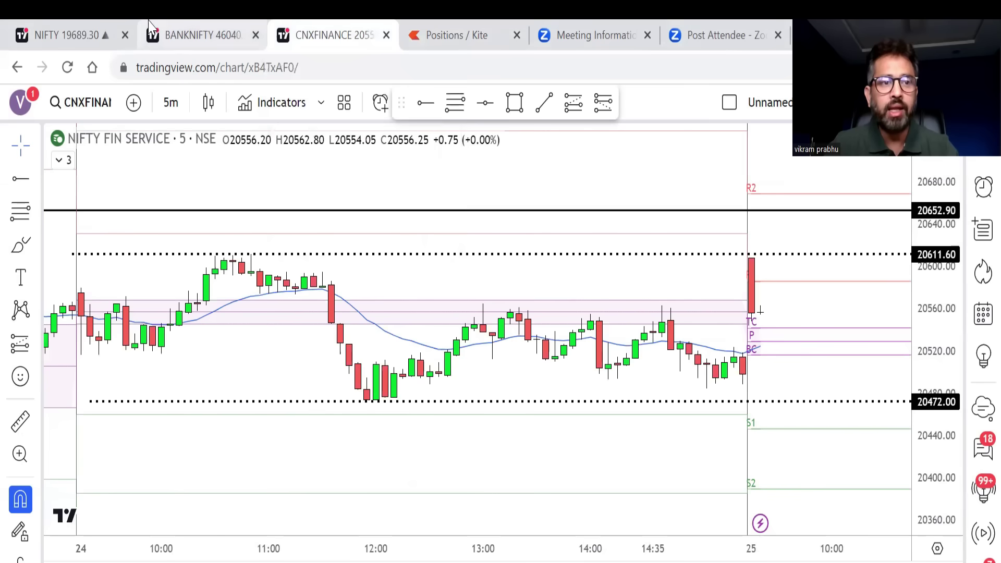
{"action": "key", "text": "ctrl+1"}
{"action": "left_click_drag", "start_coordinate": [739, 334], "coordinate": [796, 279]}
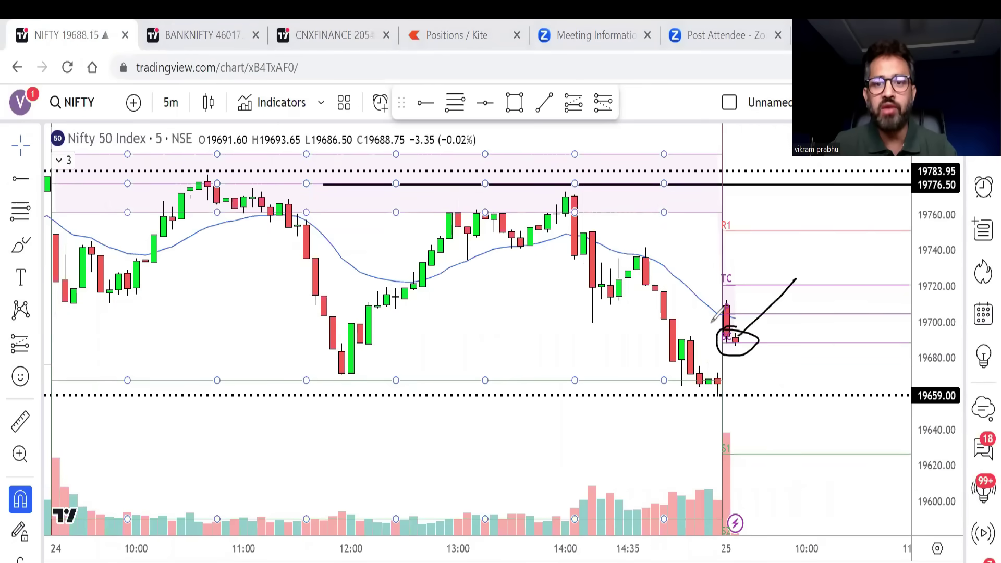
On the Kite positions page, add to the short FINNIFTY JUL 20600 CE position with an overnight market sell order for 400 quantity.
{"action": "left_click", "coordinate": [451, 41]}
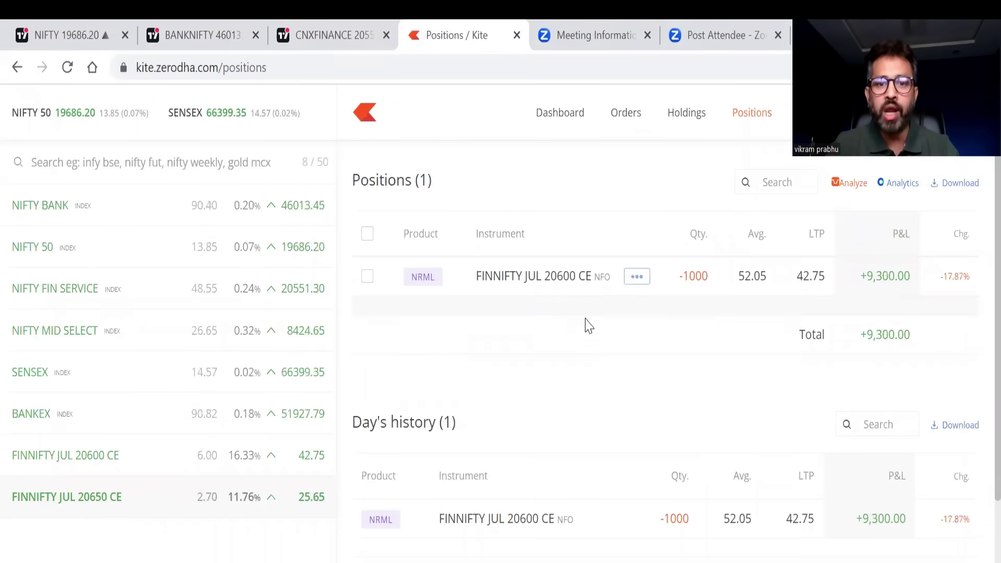
{"action": "left_click", "coordinate": [637, 276]}
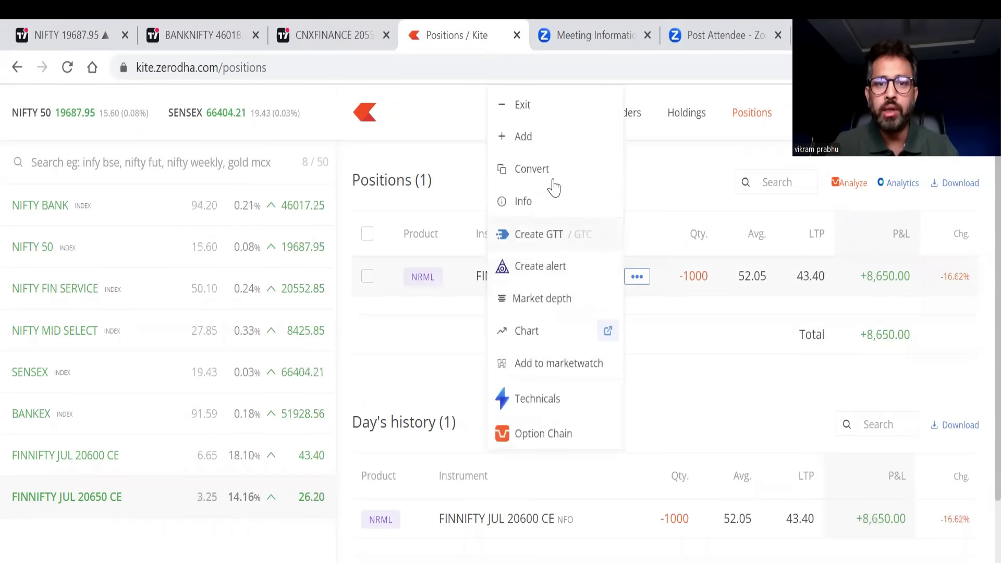
{"action": "left_click", "coordinate": [550, 139]}
{"action": "type", "text": "400"}
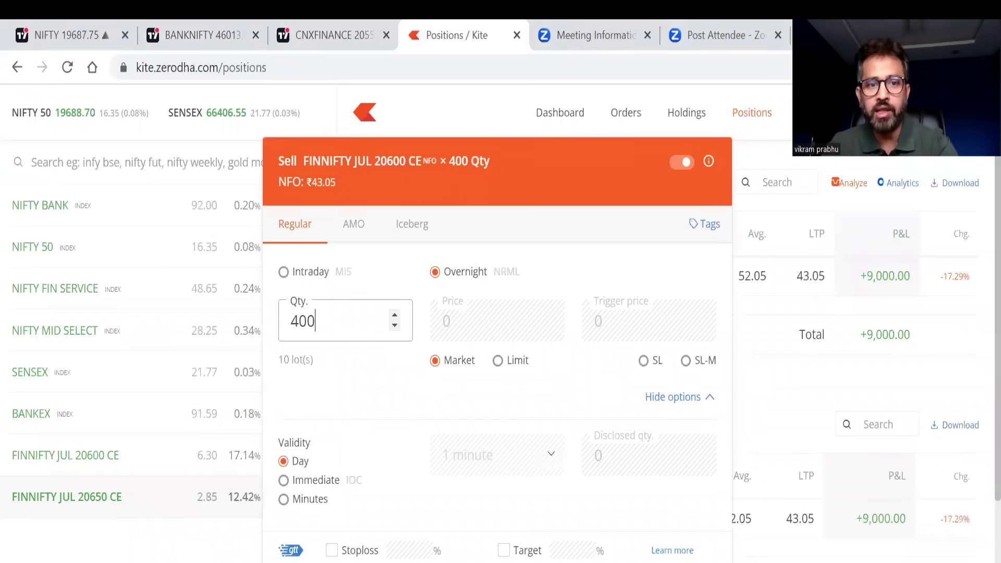
{"action": "key", "text": "Return"}
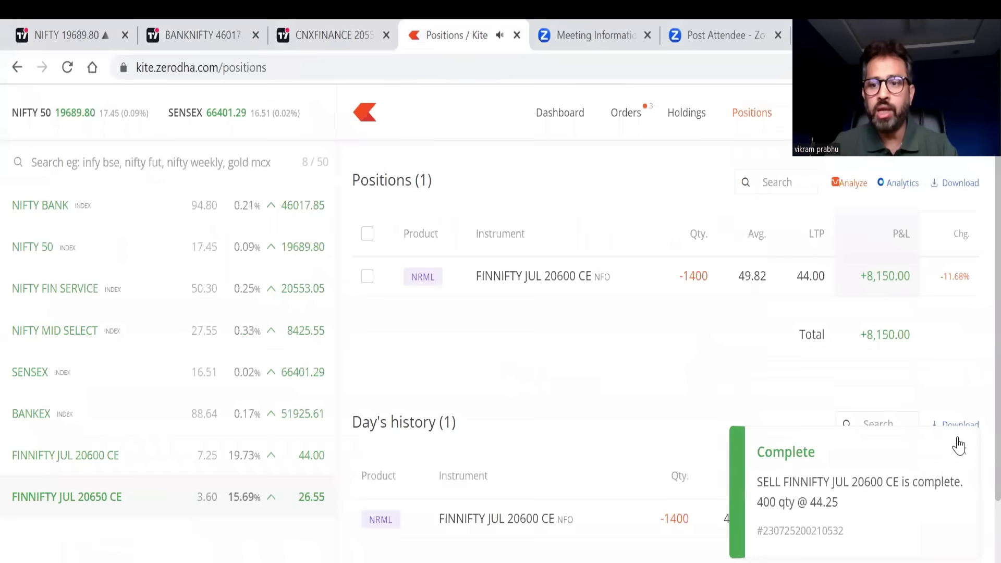
{"action": "left_click", "coordinate": [966, 457]}
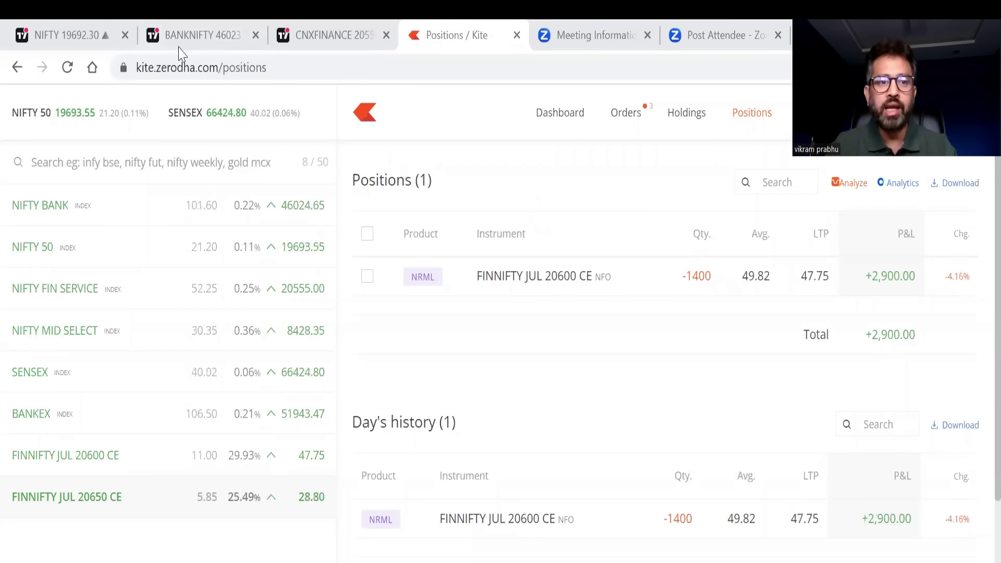
Check Nifty and the Kite position, circle the Bank Nifty 25 July pivot-zone candles with a pointing line and a falling stroke, and erase the drawing.
{"action": "key", "text": "ctrl+1"}
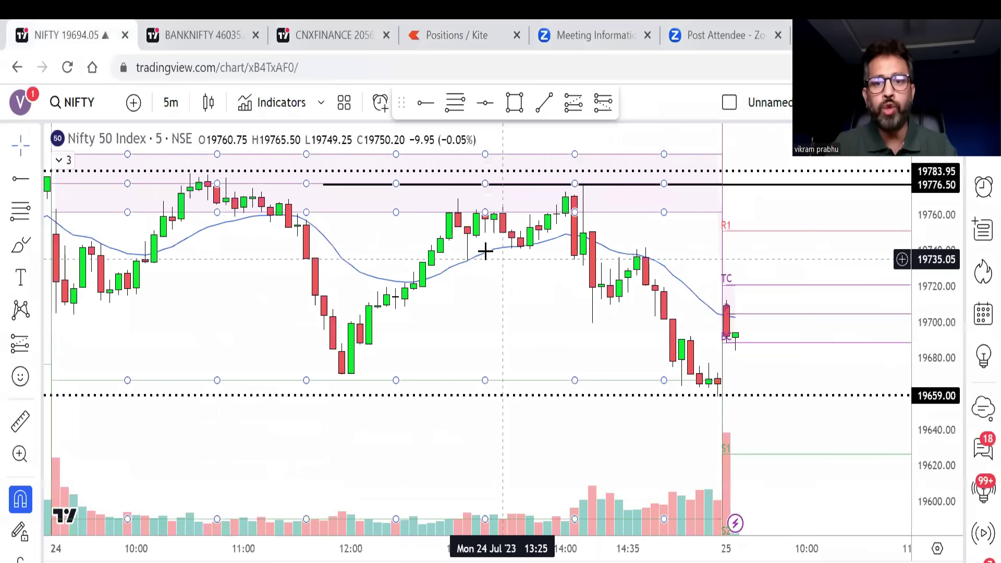
{"action": "left_click_drag", "start_coordinate": [938, 390], "coordinate": [938, 350]}
{"action": "left_click", "coordinate": [200, 32]}
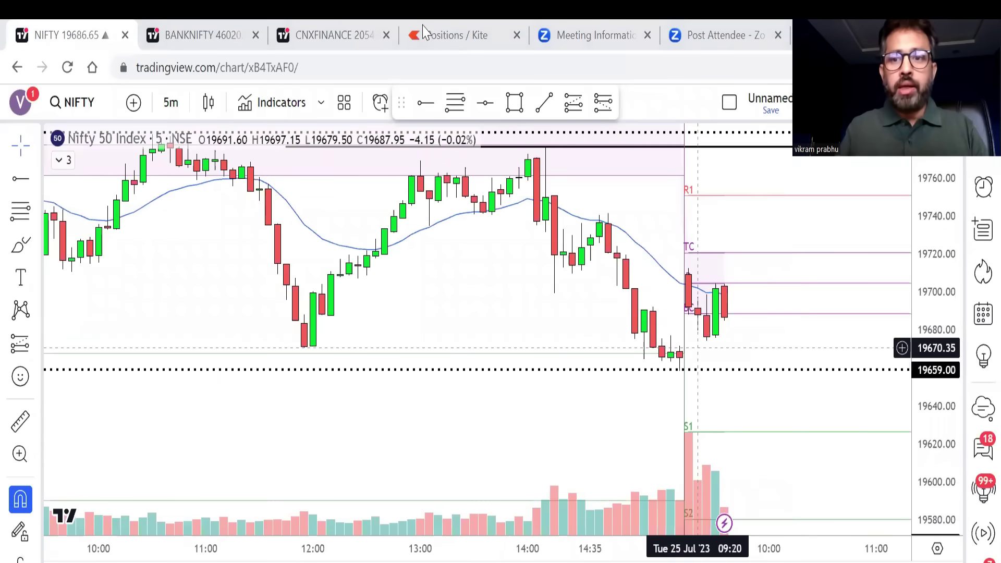
{"action": "key", "text": "ctrl+4"}
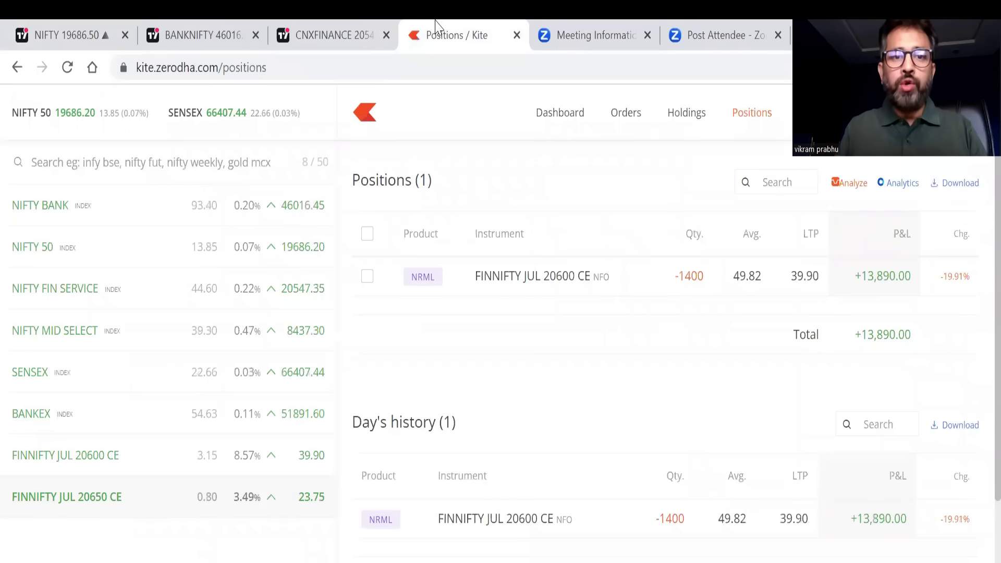
{"action": "left_click", "coordinate": [319, 26]}
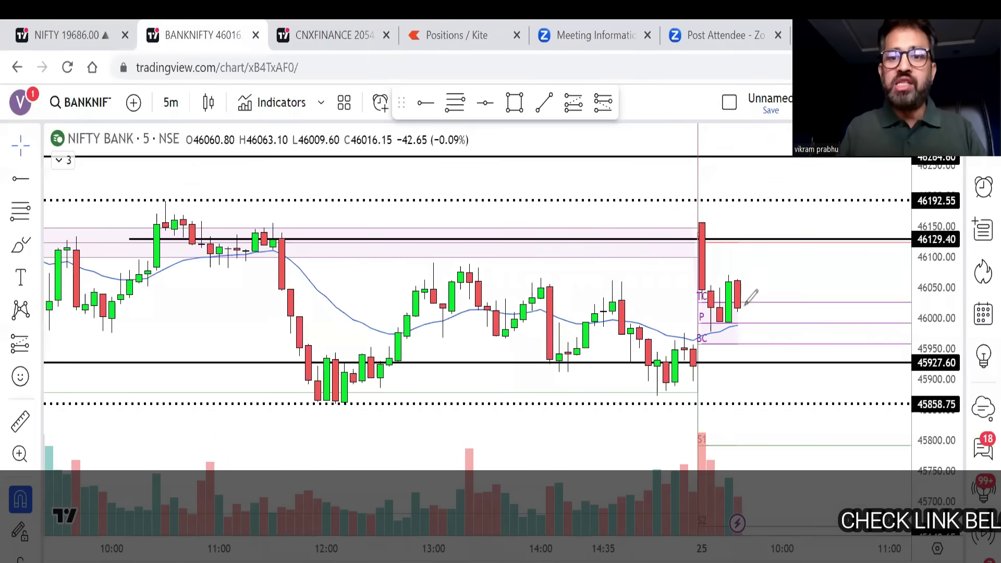
{"action": "left_click_drag", "start_coordinate": [751, 299], "coordinate": [737, 316]}
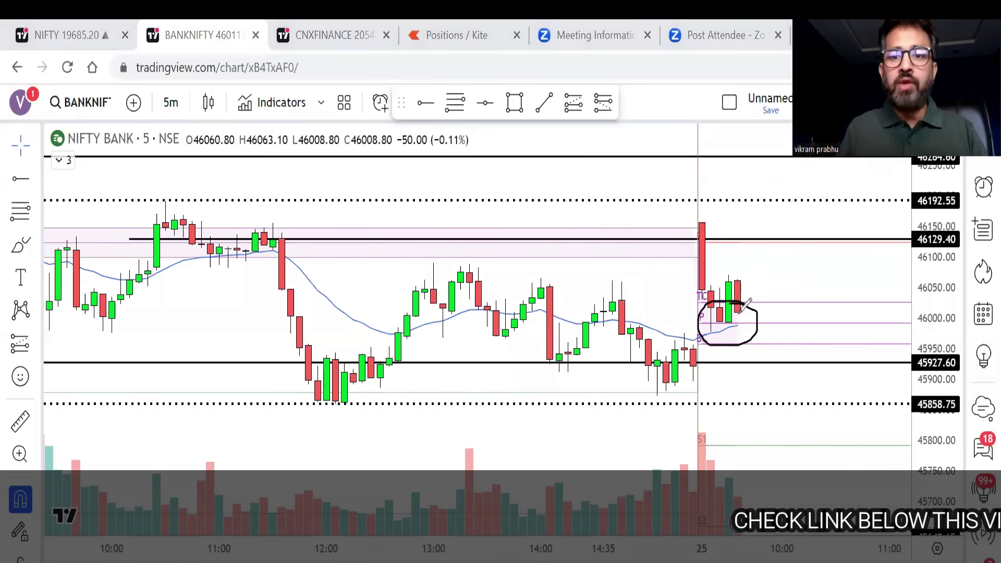
{"action": "mouse_move", "coordinate": [816, 302]}
{"action": "left_mouse_down"}
{"action": "mouse_move", "coordinate": [737, 317]}
{"action": "mouse_move", "coordinate": [753, 329]}
{"action": "mouse_move", "coordinate": [765, 371]}
{"action": "left_mouse_up"}
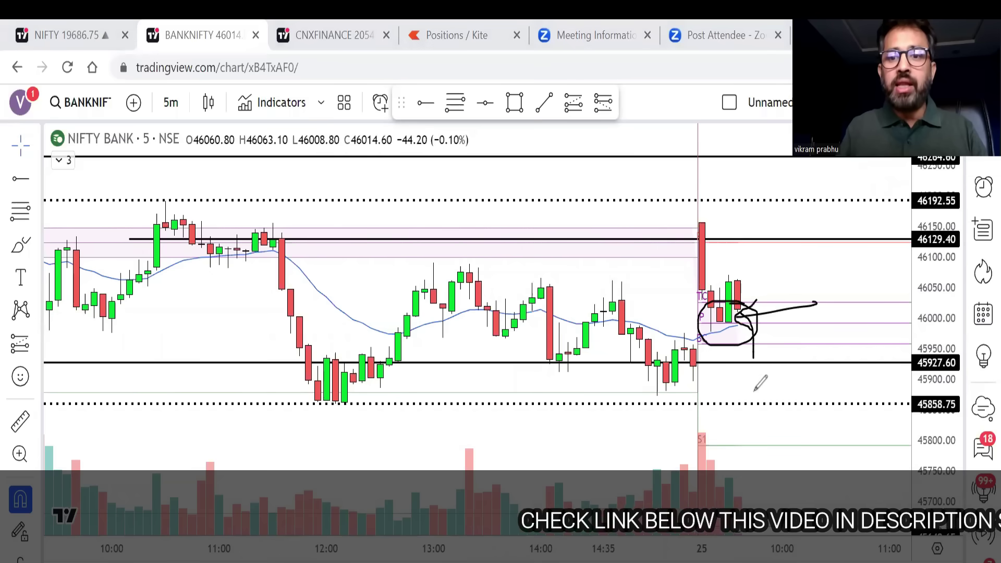
{"action": "key", "text": "Escape"}
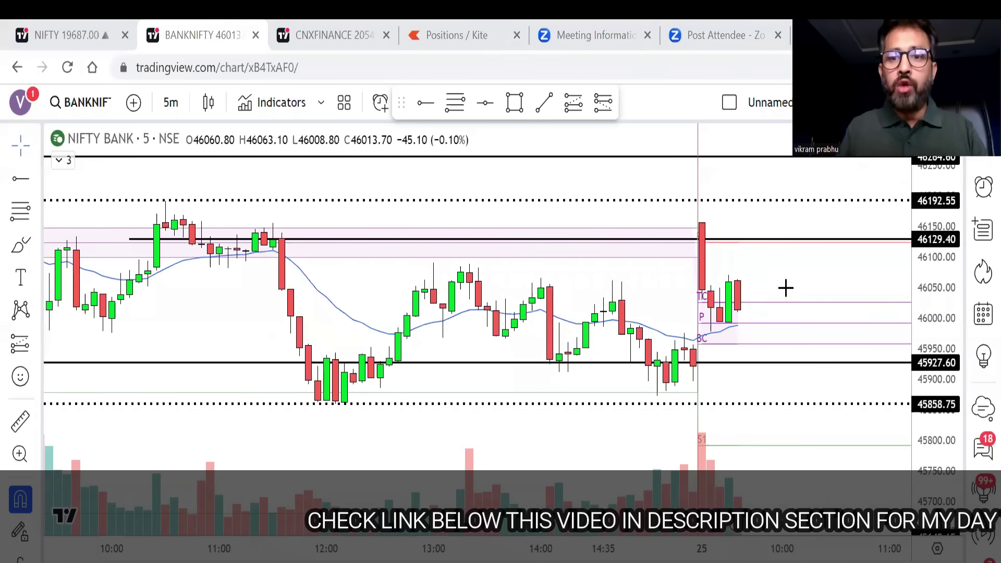
Return to Kite and sell another 400 quantity of FINNIFTY JUL 20600 CE at market as an overnight order.
{"action": "left_click", "coordinate": [92, 32]}
{"action": "left_click", "coordinate": [226, 26]}
{"action": "left_click", "coordinate": [471, 37]}
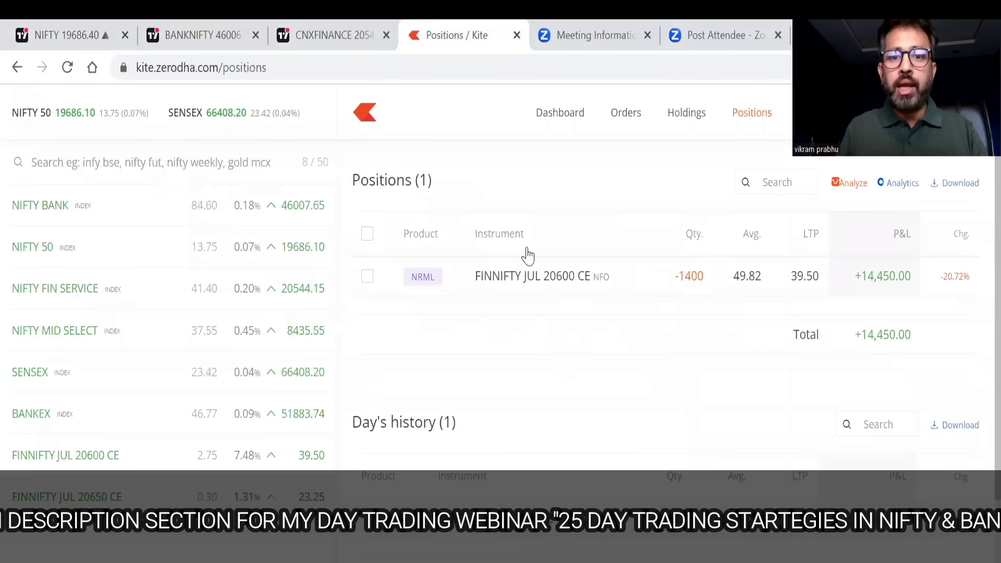
{"action": "left_click", "coordinate": [633, 282]}
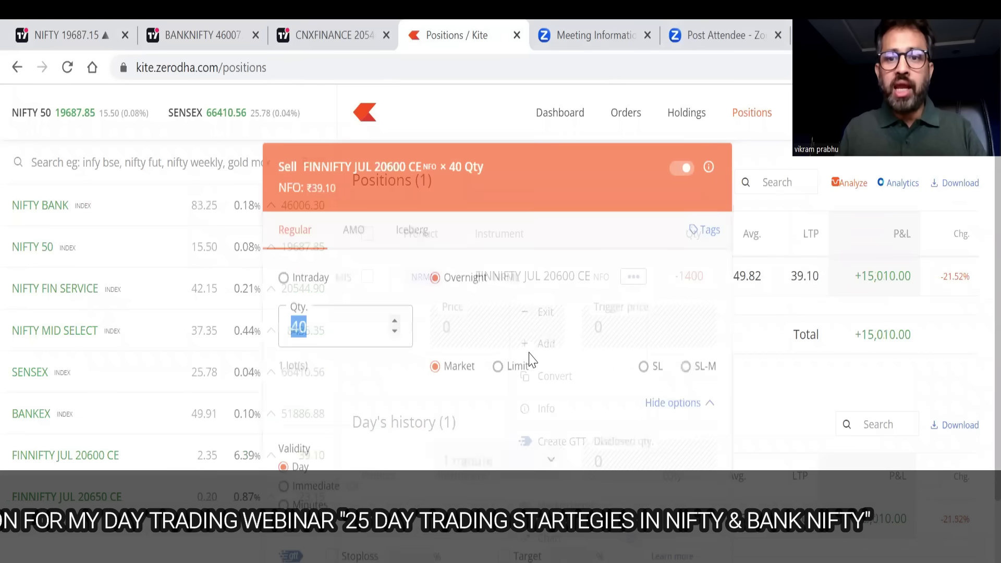
{"action": "type", "text": "400"}
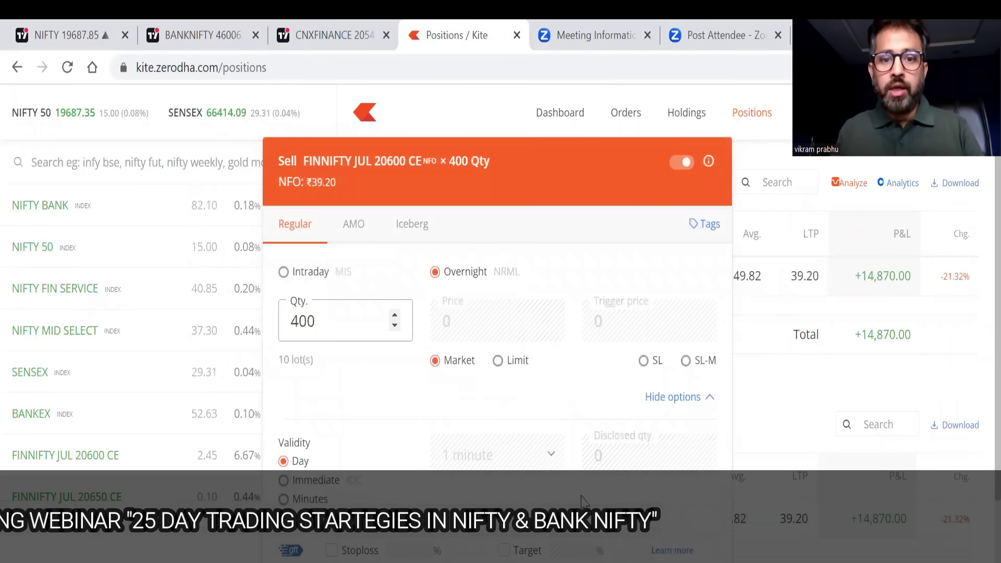
{"action": "left_click", "coordinate": [605, 561]}
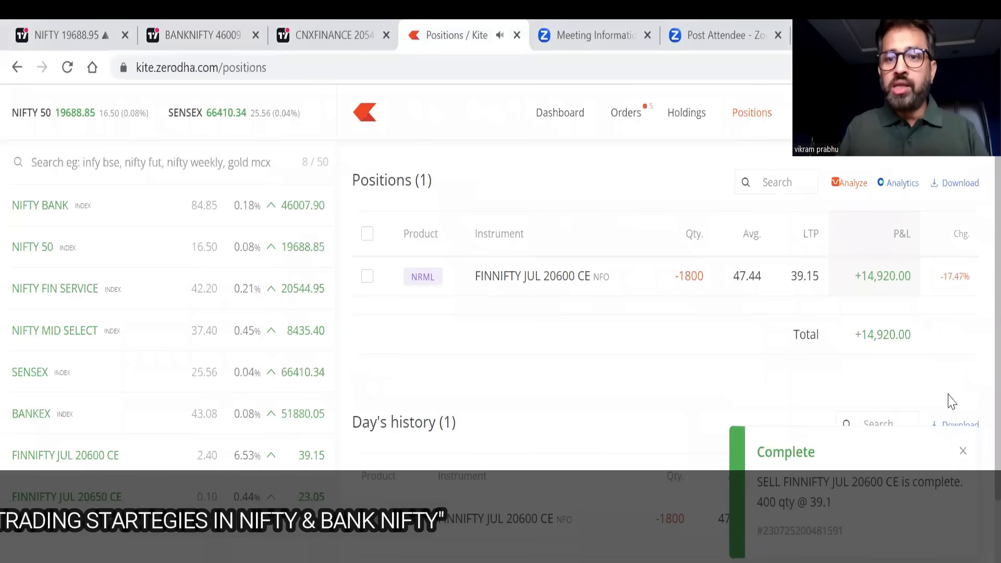
{"action": "left_click", "coordinate": [966, 452]}
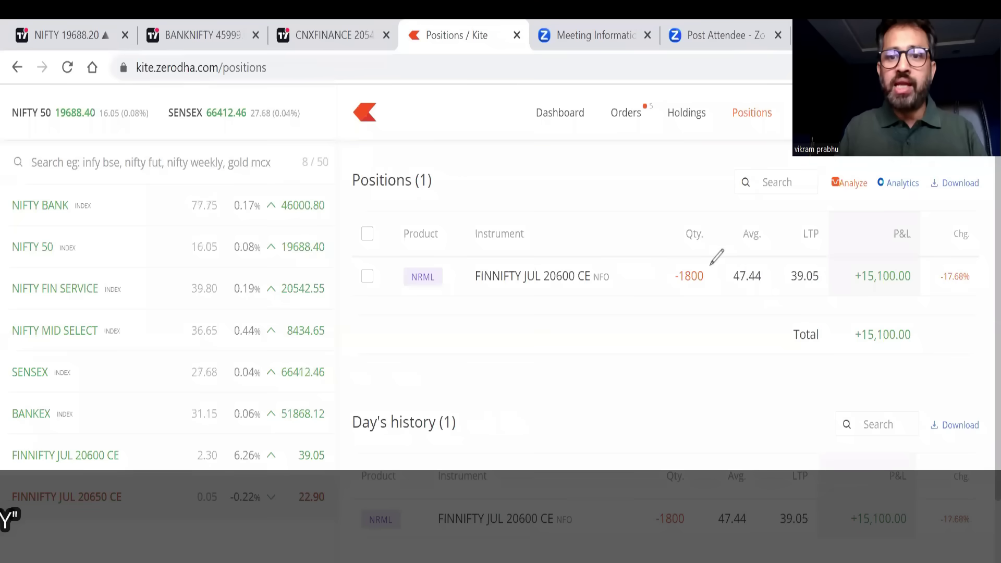
Circle the short position's quantity, average price and P&L, and erase the circles.
{"action": "mouse_move", "coordinate": [711, 292]}
{"action": "left_mouse_down"}
{"action": "mouse_move", "coordinate": [680, 245]}
{"action": "mouse_move", "coordinate": [701, 257]}
{"action": "mouse_move", "coordinate": [771, 255]}
{"action": "mouse_move", "coordinate": [902, 234]}
{"action": "mouse_move", "coordinate": [884, 262]}
{"action": "left_mouse_up"}
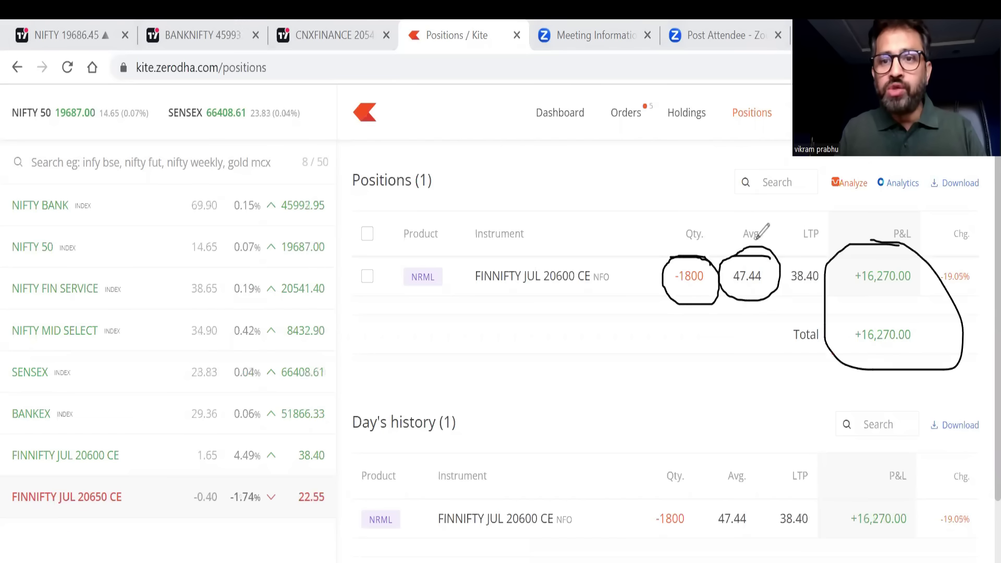
{"action": "key", "text": "Escape"}
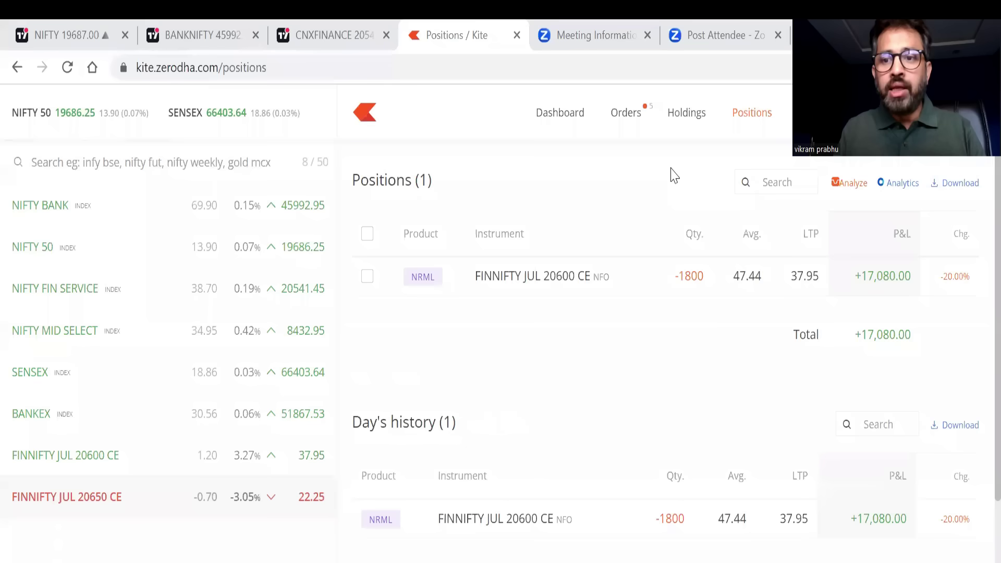
Compare the Bank Nifty, Fin Service and Nifty charts and mark the latest Bank Nifty 25 July candle above the pivot.
{"action": "left_click", "coordinate": [260, 26]}
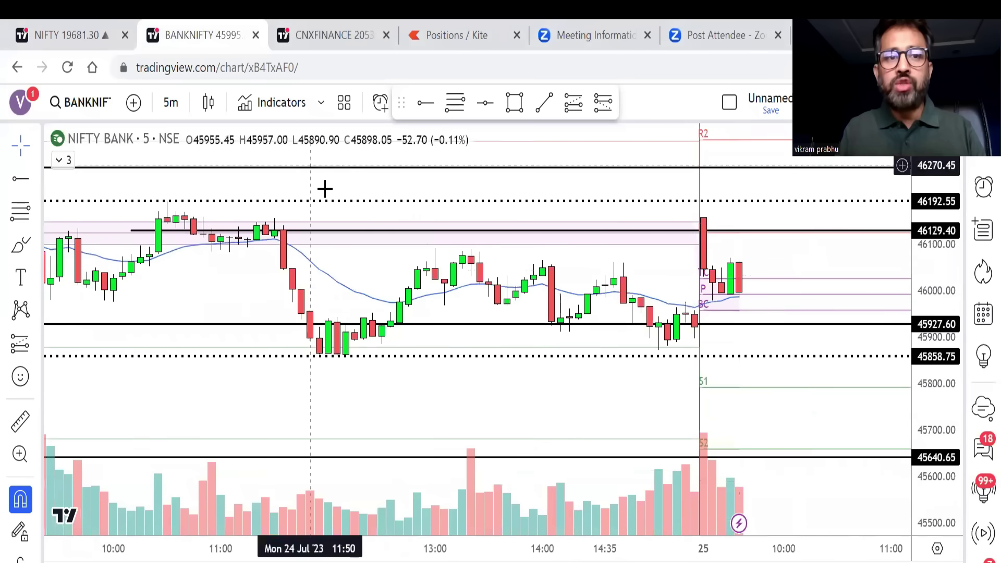
{"action": "left_click", "coordinate": [324, 35]}
{"action": "left_click", "coordinate": [228, 37]}
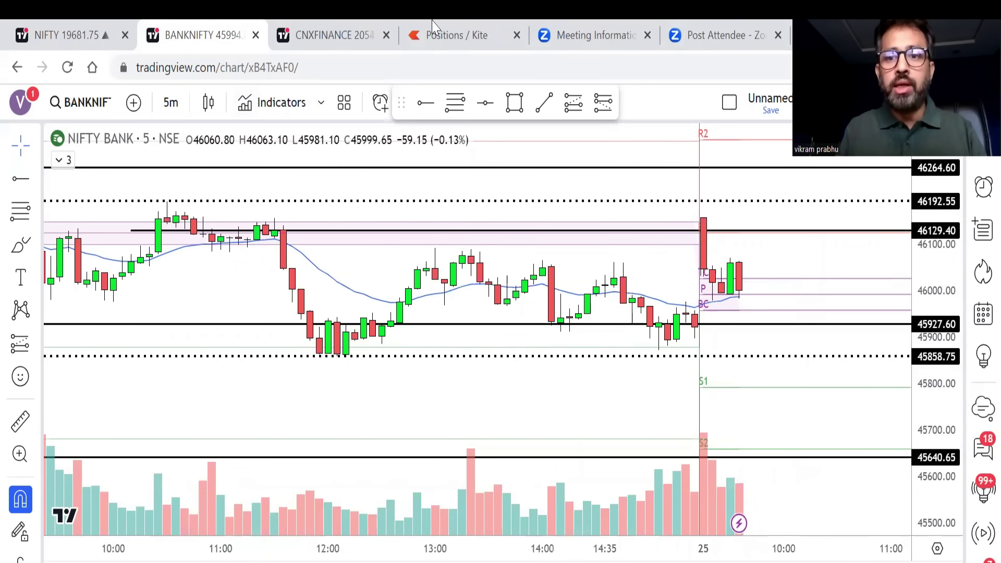
{"action": "left_click", "coordinate": [78, 29]}
{"action": "left_click", "coordinate": [192, 23]}
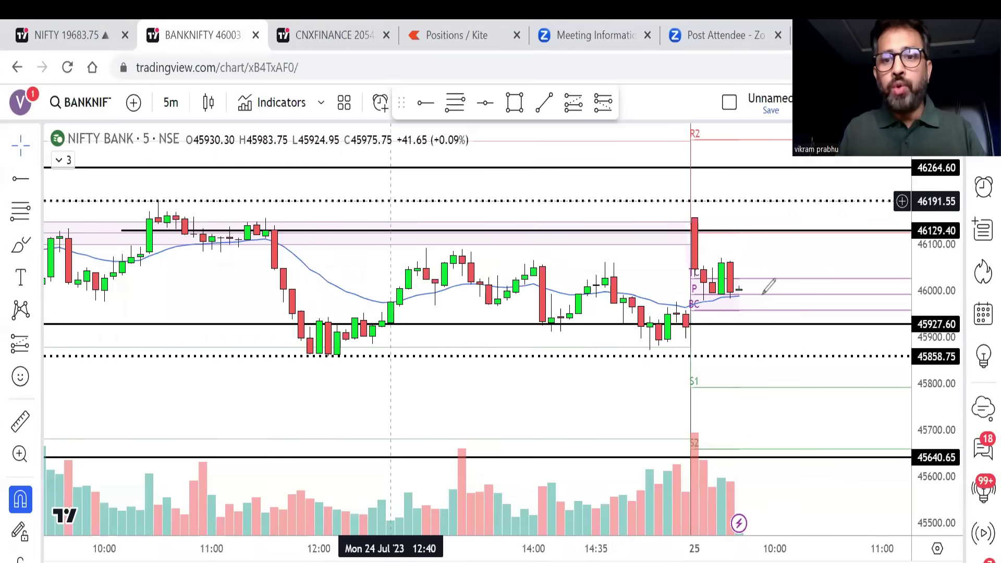
{"action": "mouse_move", "coordinate": [748, 285]}
{"action": "left_mouse_down"}
{"action": "mouse_move", "coordinate": [741, 288]}
{"action": "mouse_move", "coordinate": [939, 307]}
{"action": "mouse_move", "coordinate": [742, 299]}
{"action": "mouse_move", "coordinate": [757, 311]}
{"action": "left_mouse_up"}
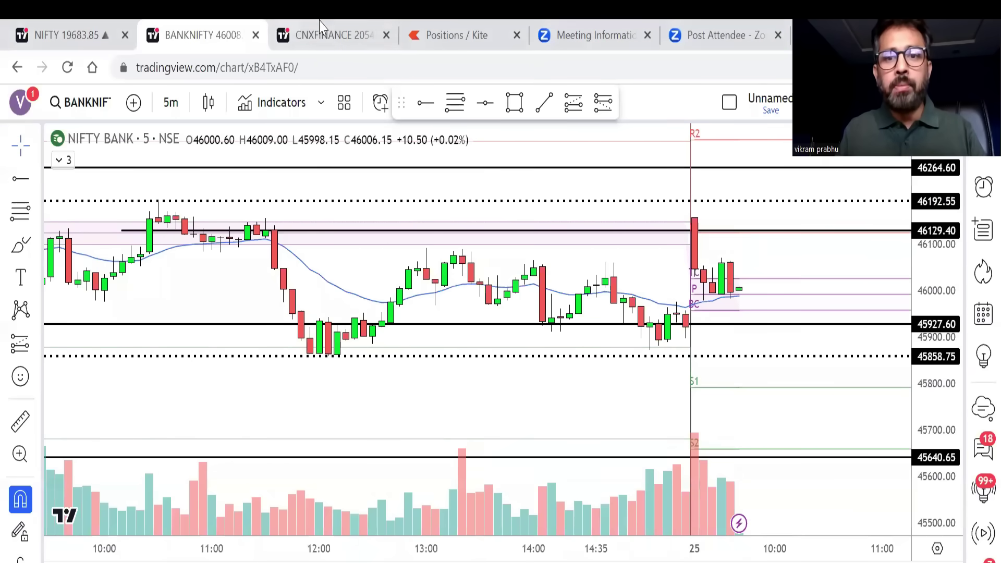
On the Kite positions page, mark in turn the -2000 quantity, instrument, average price, LTP and P&L of the FINNIFTY position.
{"action": "left_click", "coordinate": [364, 32]}
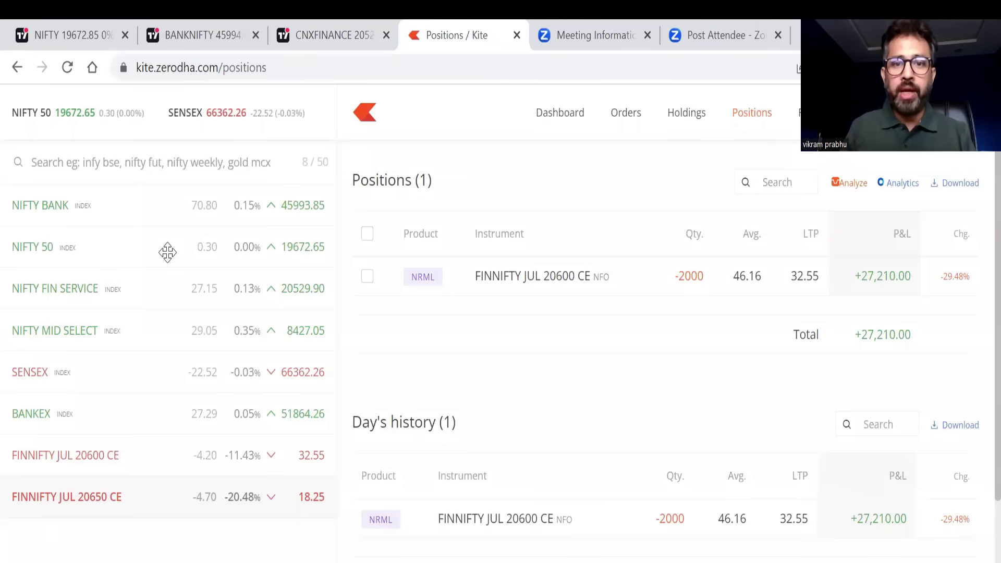
{"action": "mouse_move", "coordinate": [714, 264]}
{"action": "left_mouse_down"}
{"action": "mouse_move", "coordinate": [676, 288]}
{"action": "mouse_move", "coordinate": [713, 255]}
{"action": "mouse_move", "coordinate": [699, 263]}
{"action": "mouse_move", "coordinate": [691, 307]}
{"action": "left_mouse_up"}
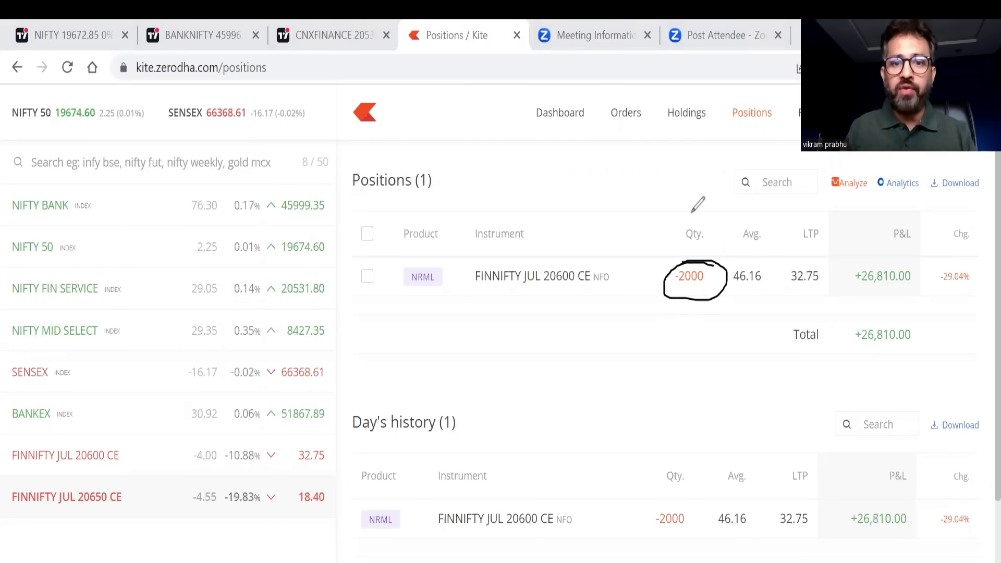
{"action": "mouse_move", "coordinate": [477, 257]}
{"action": "left_mouse_down"}
{"action": "mouse_move", "coordinate": [629, 288]}
{"action": "mouse_move", "coordinate": [563, 257]}
{"action": "left_mouse_up"}
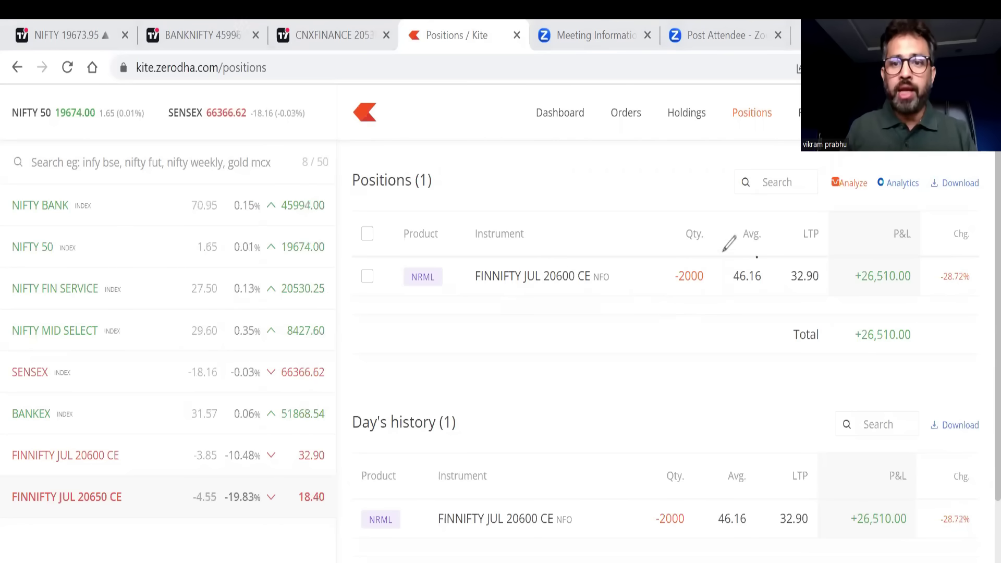
{"action": "mouse_move", "coordinate": [734, 253]}
{"action": "left_mouse_down"}
{"action": "mouse_move", "coordinate": [771, 264]}
{"action": "mouse_move", "coordinate": [734, 255]}
{"action": "left_mouse_up"}
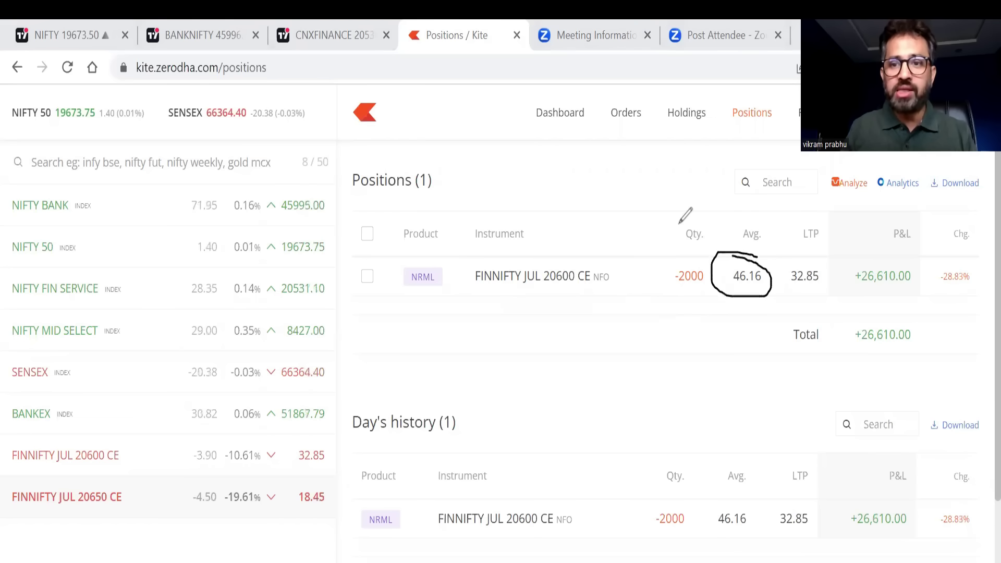
{"action": "mouse_move", "coordinate": [825, 264]}
{"action": "left_mouse_down"}
{"action": "mouse_move", "coordinate": [782, 281]}
{"action": "mouse_move", "coordinate": [816, 262]}
{"action": "left_mouse_up"}
{"action": "mouse_move", "coordinate": [945, 310]}
{"action": "left_mouse_down"}
{"action": "mouse_move", "coordinate": [837, 365]}
{"action": "mouse_move", "coordinate": [945, 311]}
{"action": "left_mouse_up"}
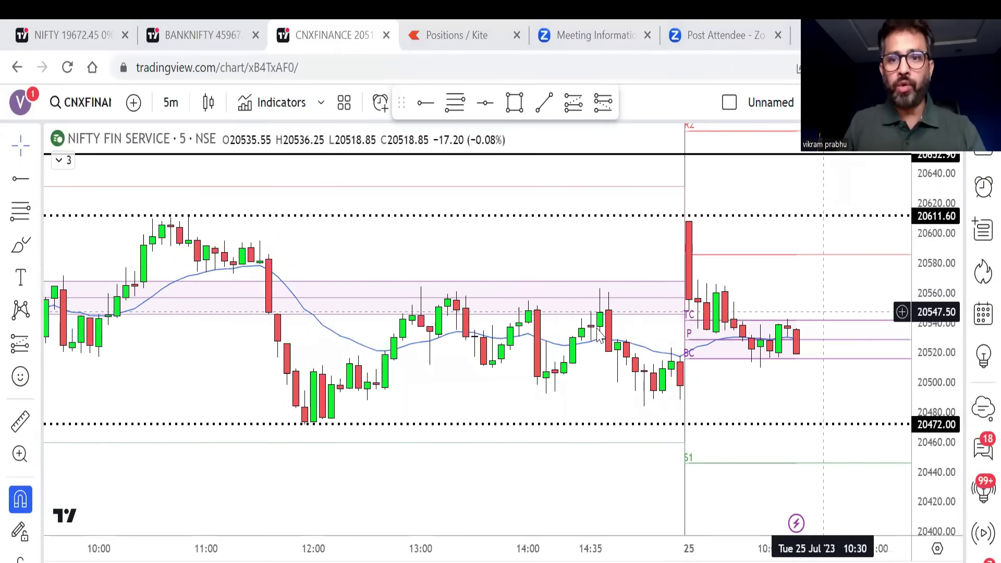
Back on the Kite positions page, circle the -2200 quantity, average price, LTP and total P&L one after another, erasing each circle before the next.
{"action": "left_click", "coordinate": [457, 35]}
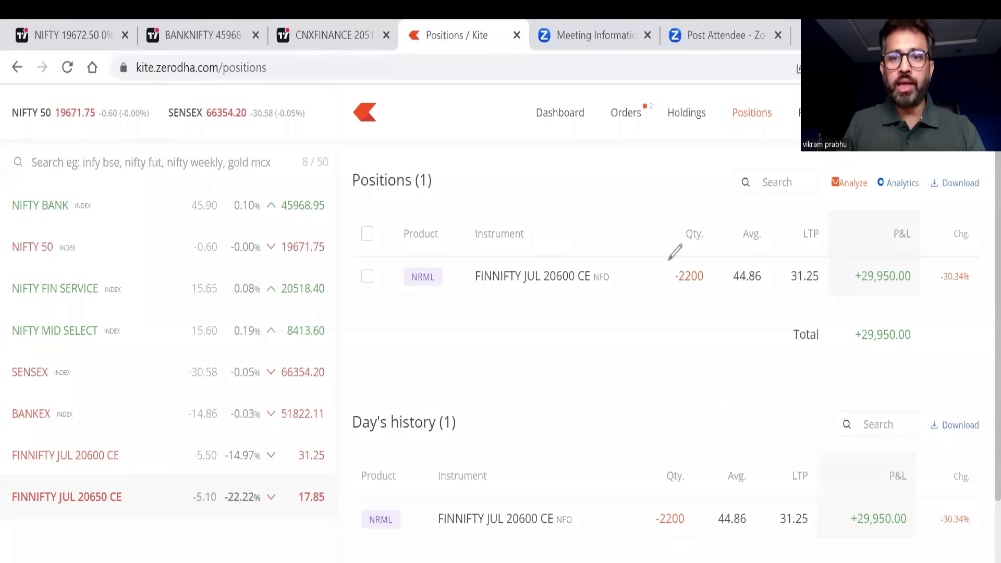
{"action": "left_click_drag", "start_coordinate": [675, 253], "coordinate": [718, 252]}
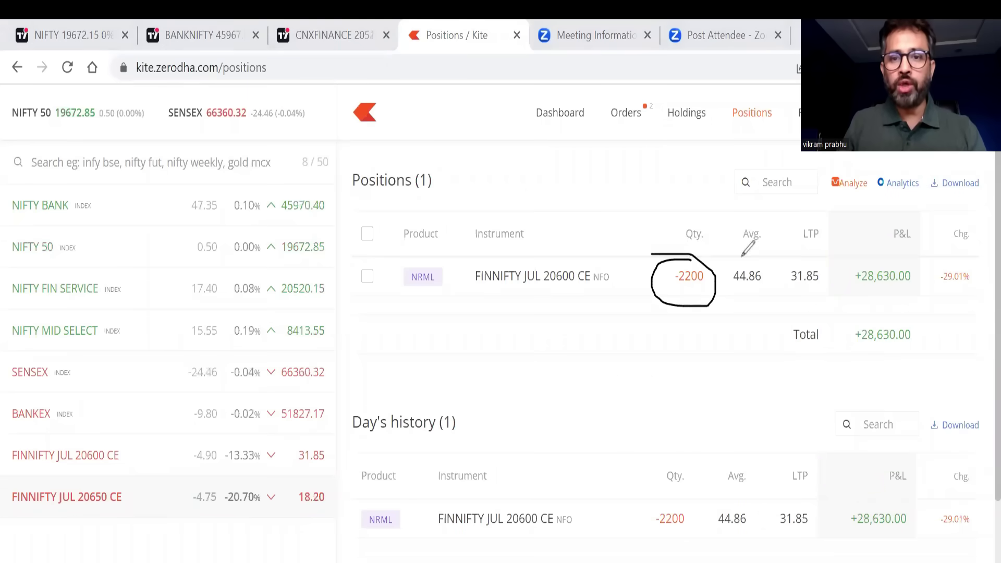
{"action": "key", "text": "ctrl+z"}
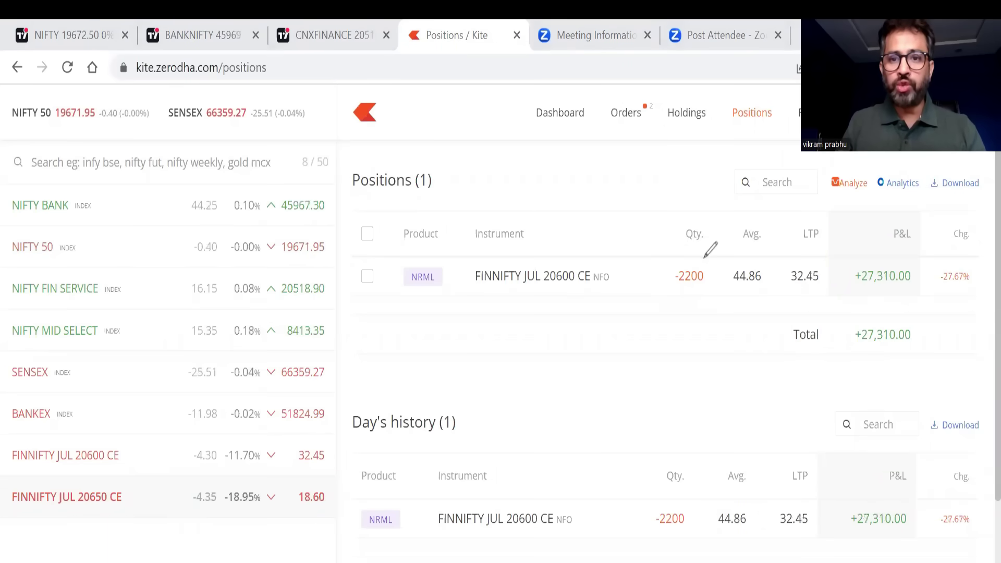
{"action": "mouse_move", "coordinate": [763, 262]}
{"action": "left_mouse_down"}
{"action": "mouse_move", "coordinate": [735, 300]}
{"action": "mouse_move", "coordinate": [749, 259]}
{"action": "left_mouse_up"}
{"action": "key", "text": "ctrl+z"}
{"action": "left_click_drag", "start_coordinate": [817, 260], "coordinate": [765, 263]}
{"action": "key", "text": "ctrl+z"}
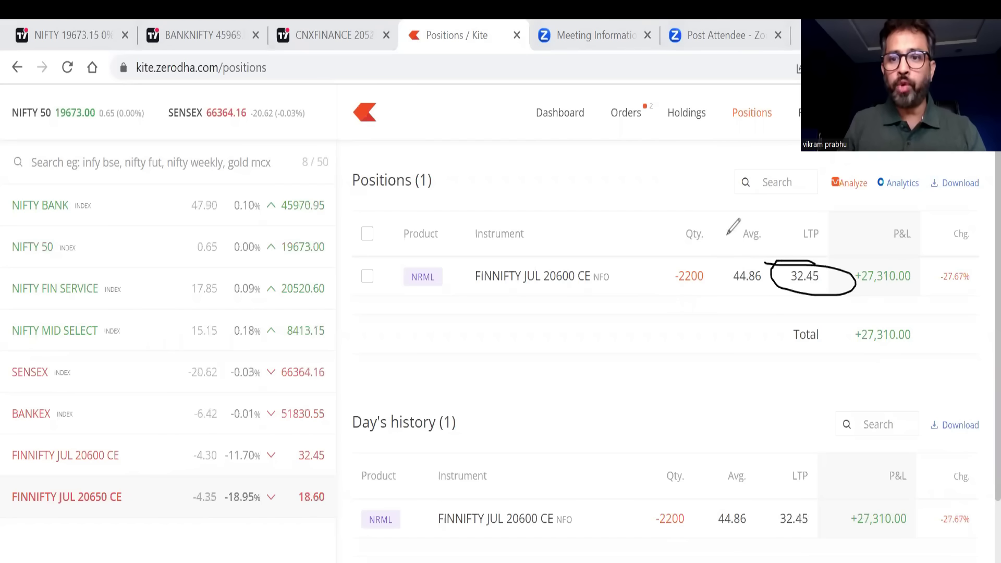
{"action": "mouse_move", "coordinate": [908, 311]}
{"action": "left_mouse_down"}
{"action": "mouse_move", "coordinate": [840, 314]}
{"action": "mouse_move", "coordinate": [886, 311]}
{"action": "left_mouse_up"}
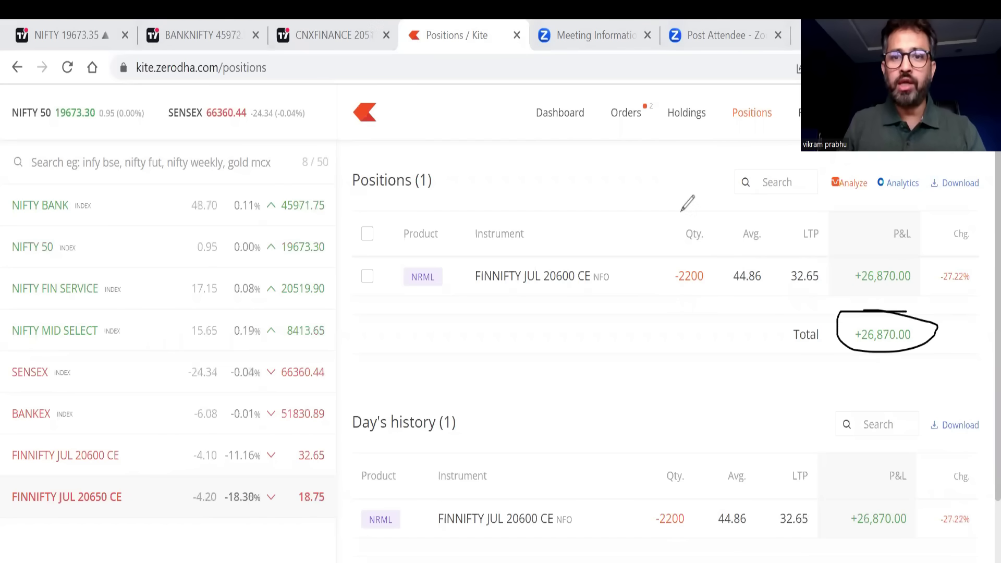